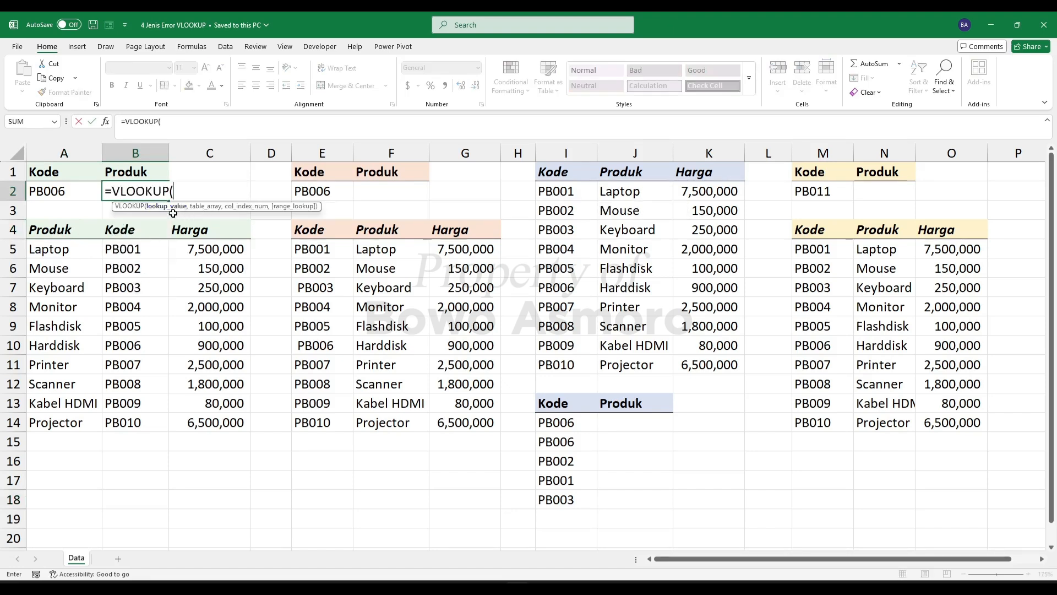
- Complete the VLOOKUP formula in B2 with lookup value A2, table array A4:C14, column index 1 and exact match 0
left_click(54, 191)
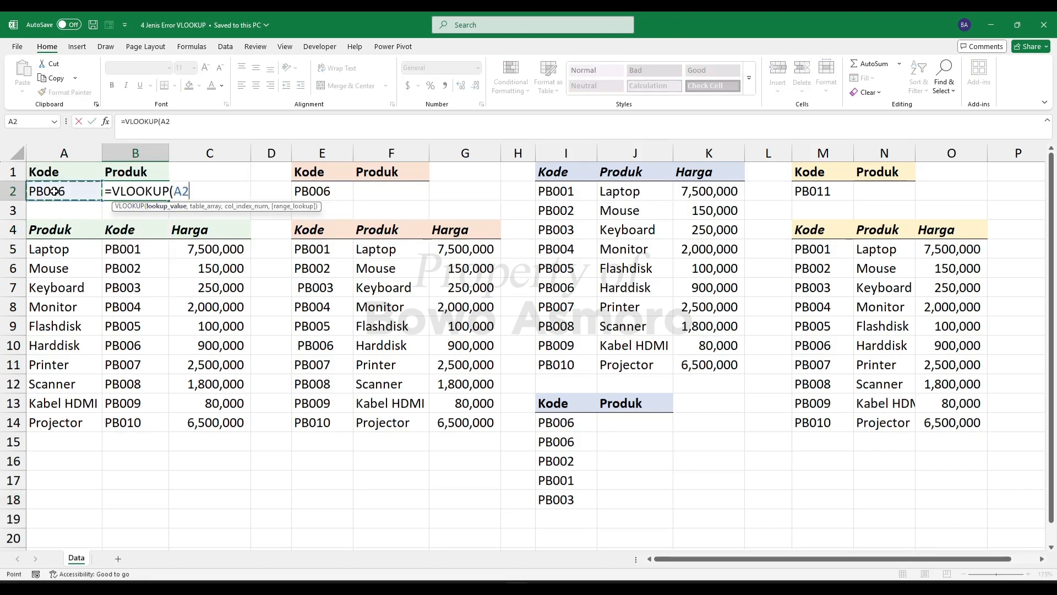
type(",")
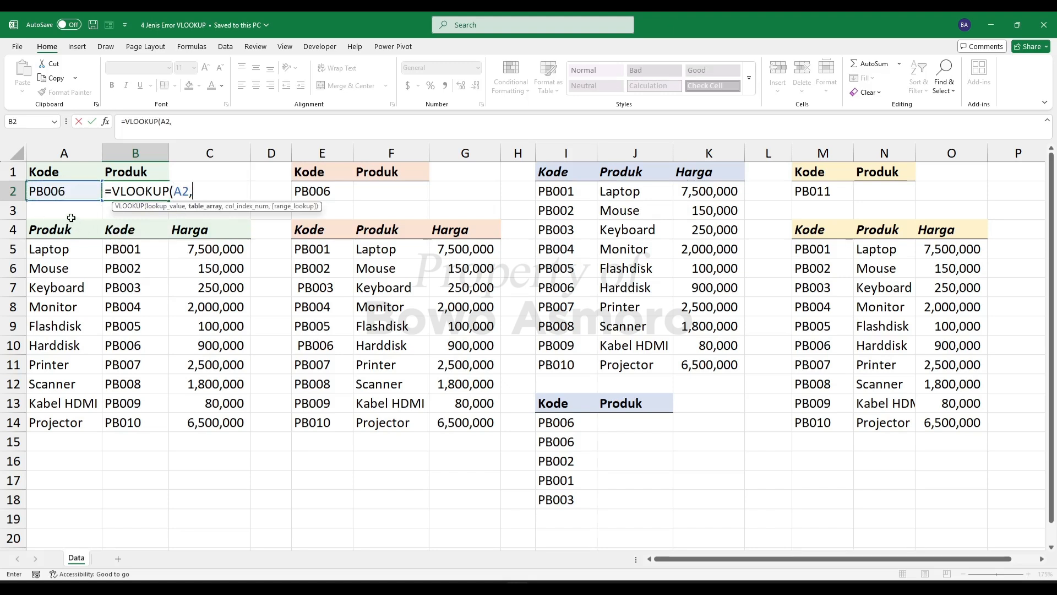
left_click_drag(49, 230, 187, 415)
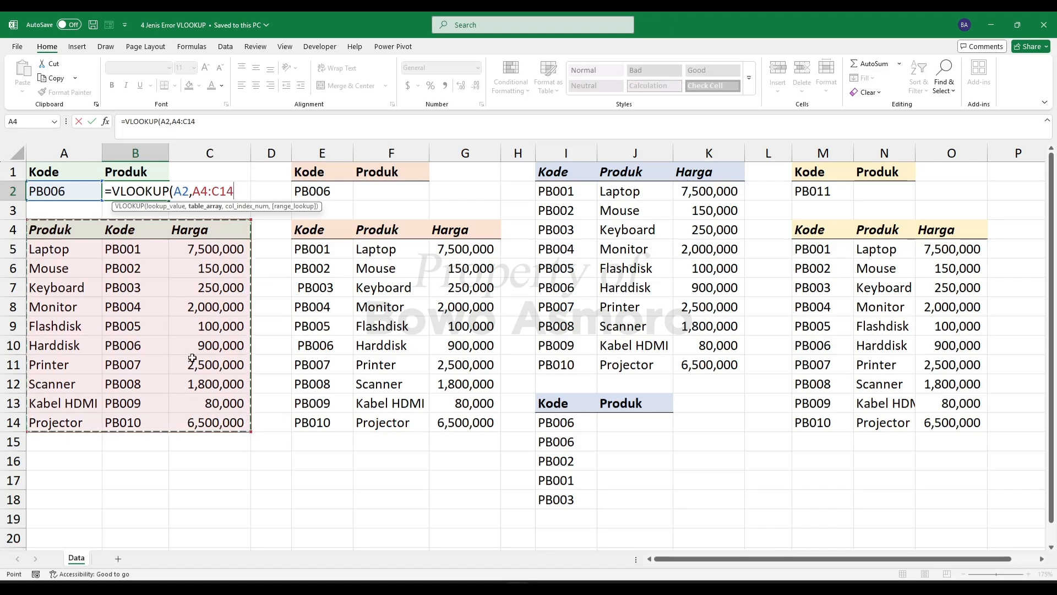
type(",")
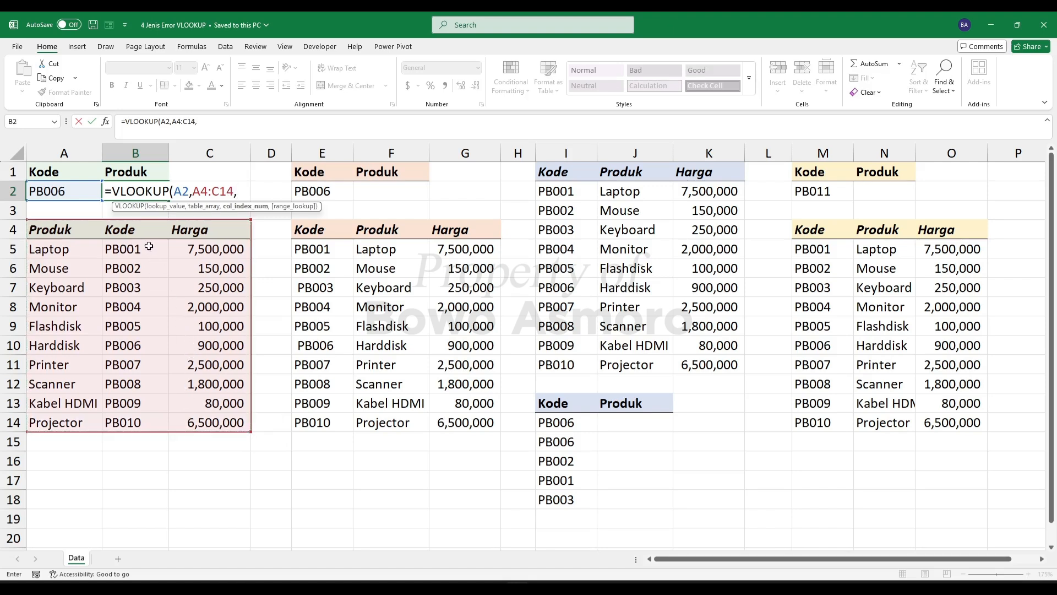
type("1,0")
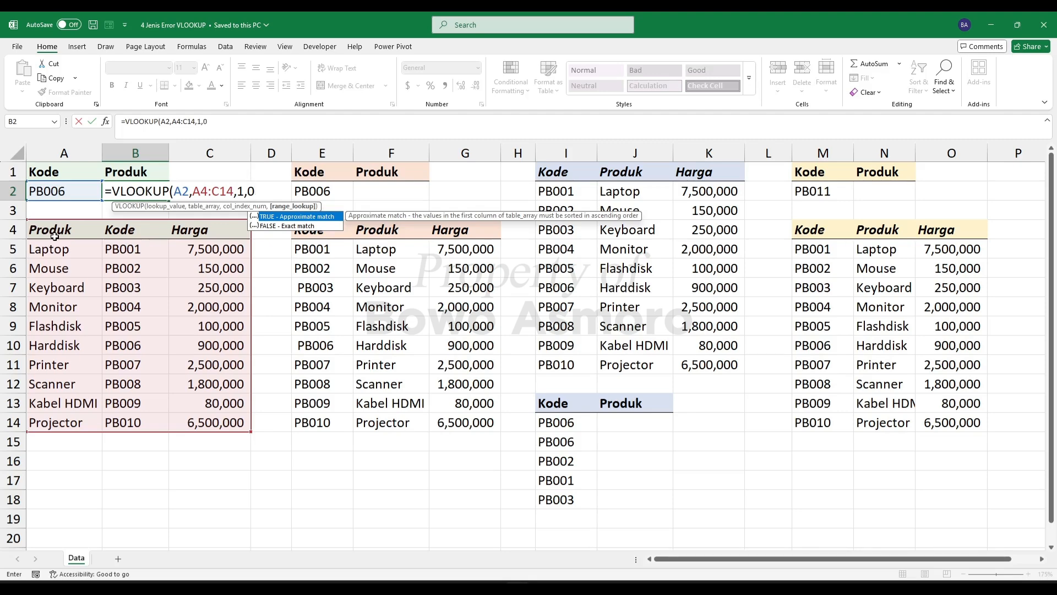
left_click(130, 191)
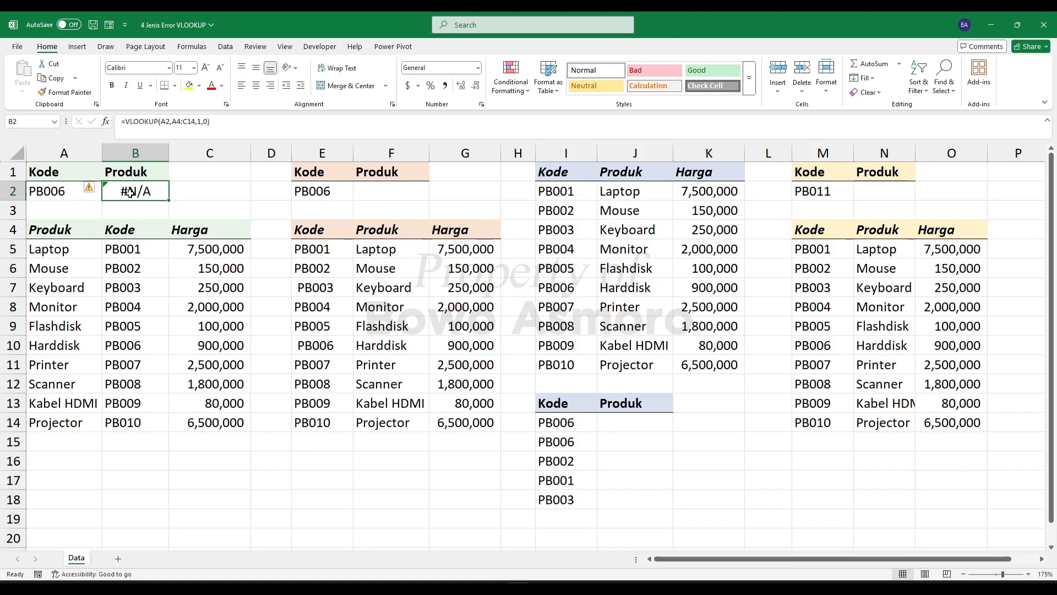
- Examine the order of the Produk and Kode columns in the table at A4:C14
left_click_drag(127, 231, 127, 414)
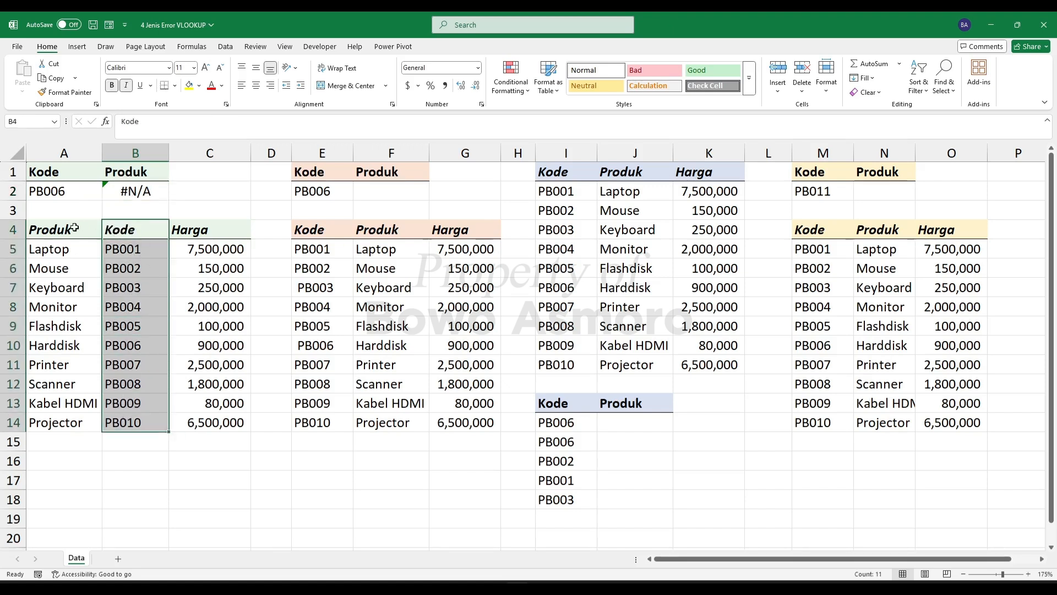
left_click_drag(70, 229, 67, 421)
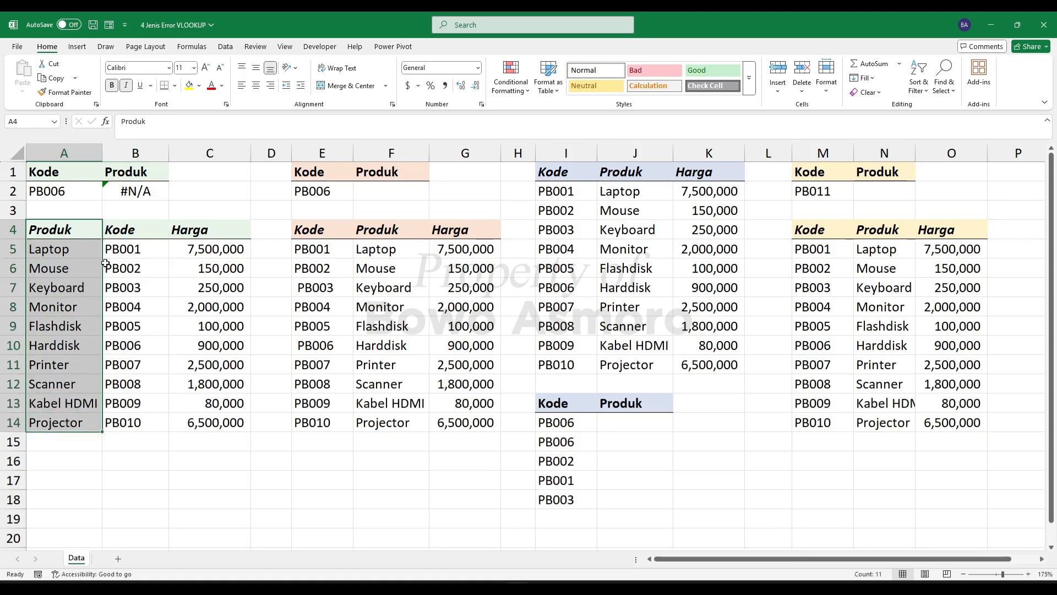
left_click(134, 230)
left_click_drag(134, 248, 65, 268)
left_click(117, 230)
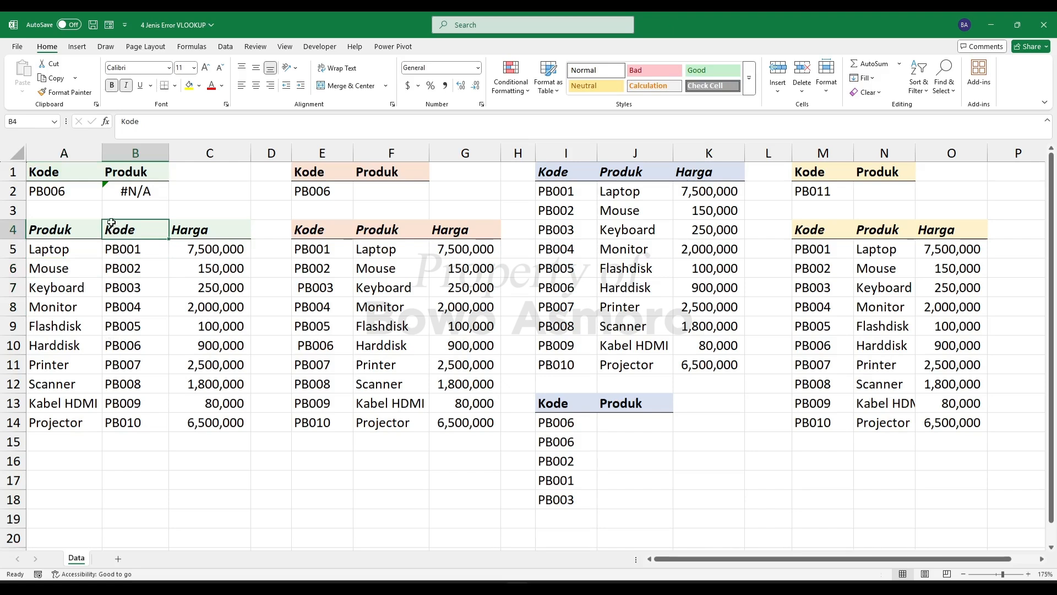
left_click_drag(52, 226, 220, 422)
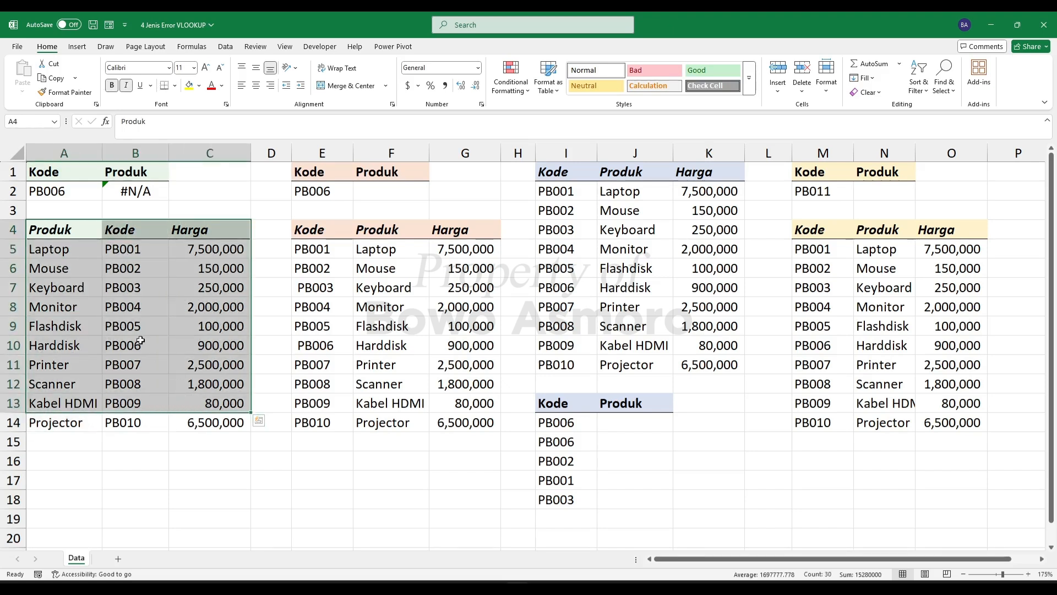
left_click(135, 229)
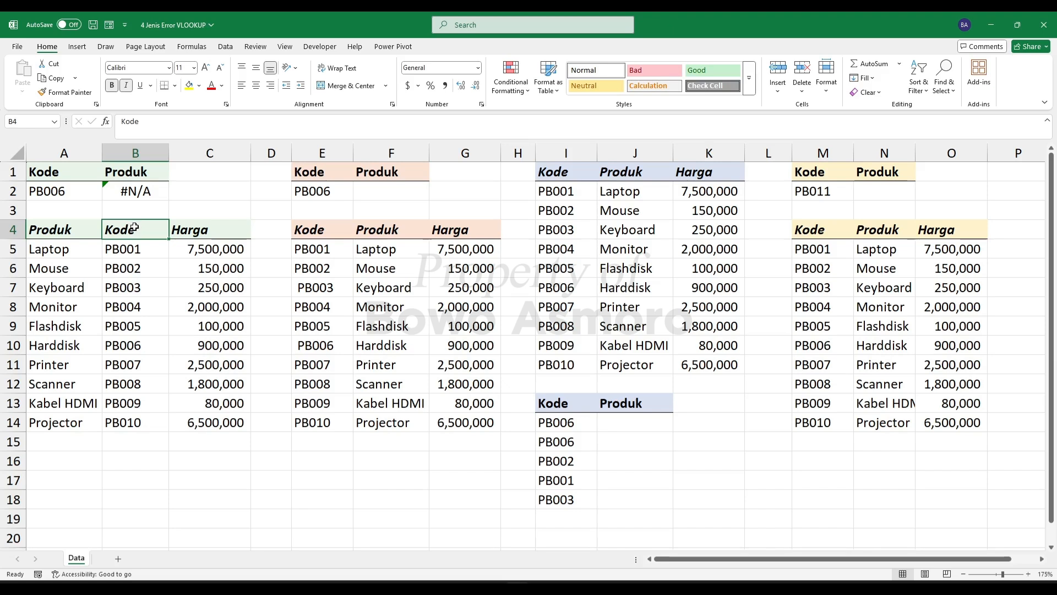
- Move the Kode column in front of the Produk column in the table at A4:C14
left_click_drag(135, 227, 127, 421)
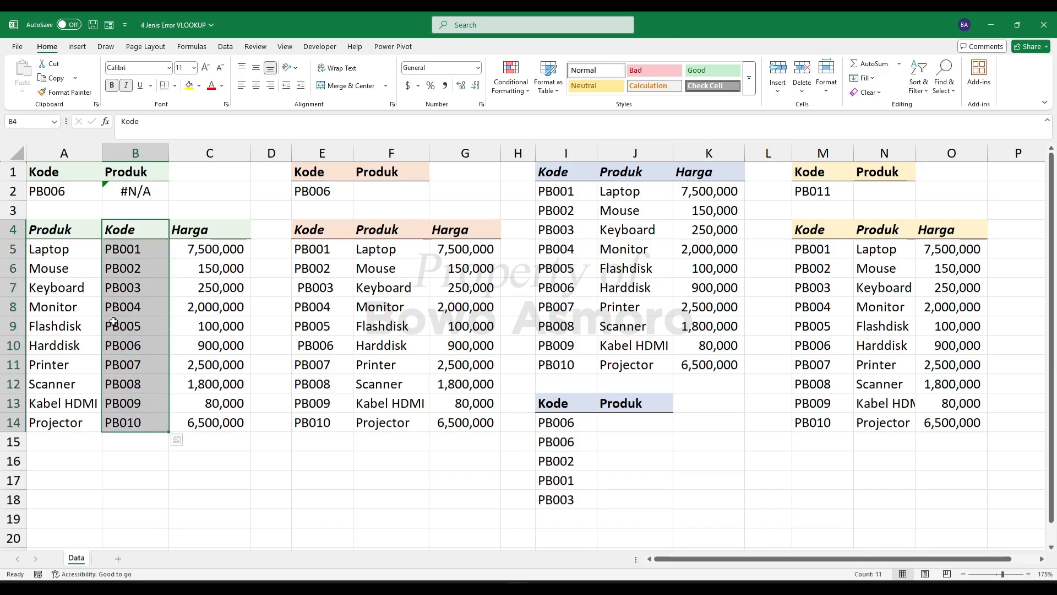
left_click_drag(101, 277, 30, 234)
left_click(107, 207)
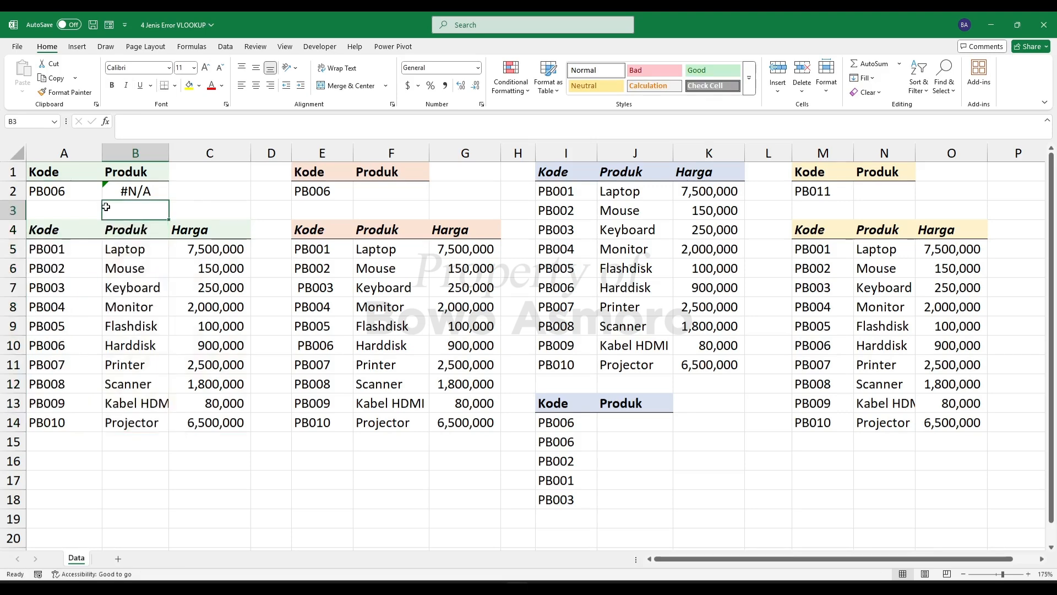
- Correct the VLOOKUP formula in B2 to use table array A4:C14 and column index 2, and check it against the PB006 row
double_click(131, 190)
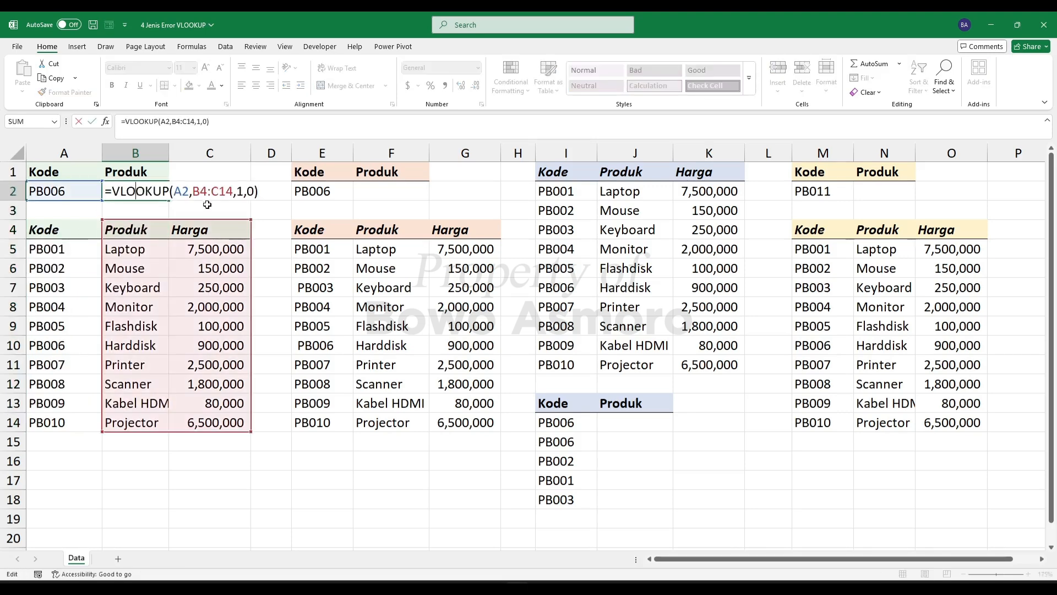
left_click_drag(195, 190, 234, 191)
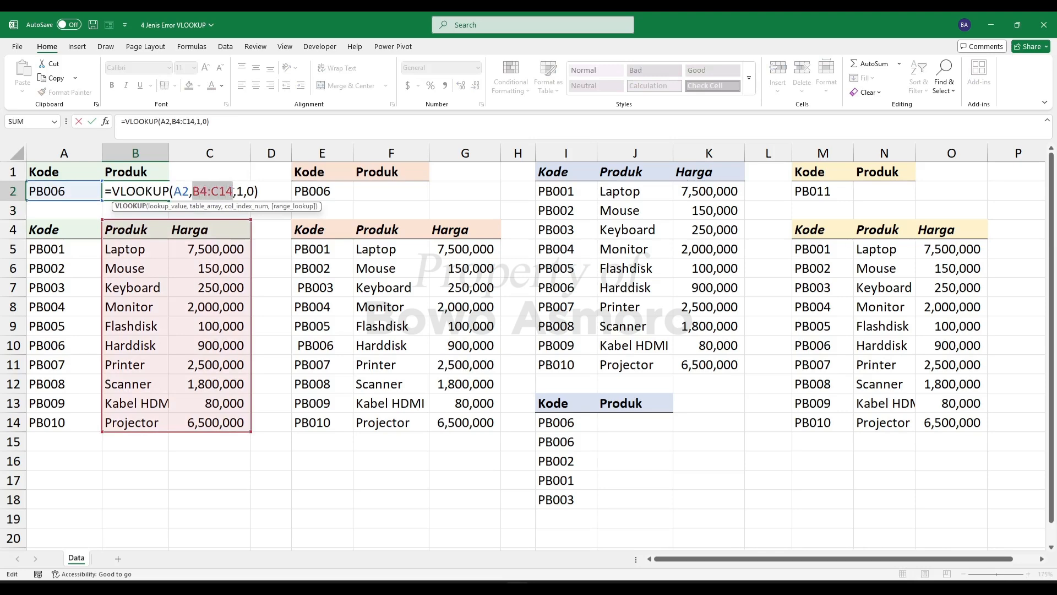
key("BackSpace")
left_click_drag(55, 242, 200, 414)
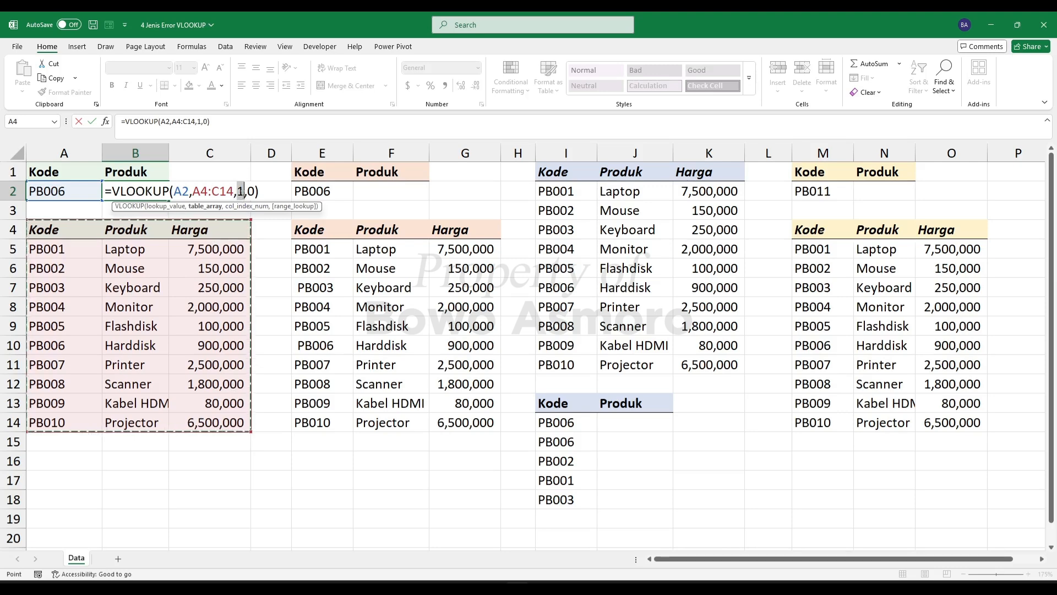
double_click(241, 191)
type("2")
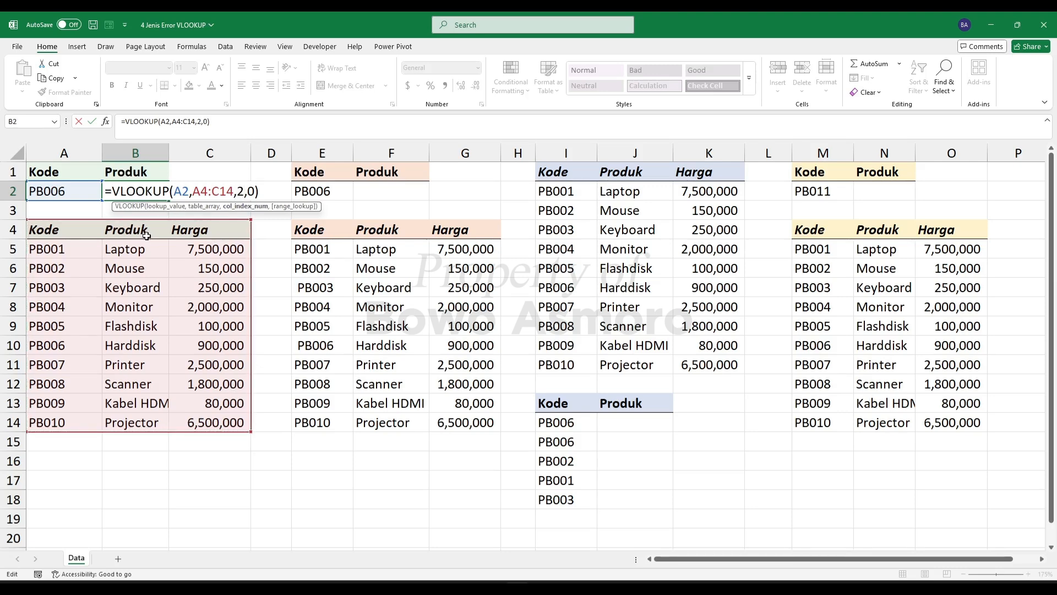
key("Return")
left_click(137, 191)
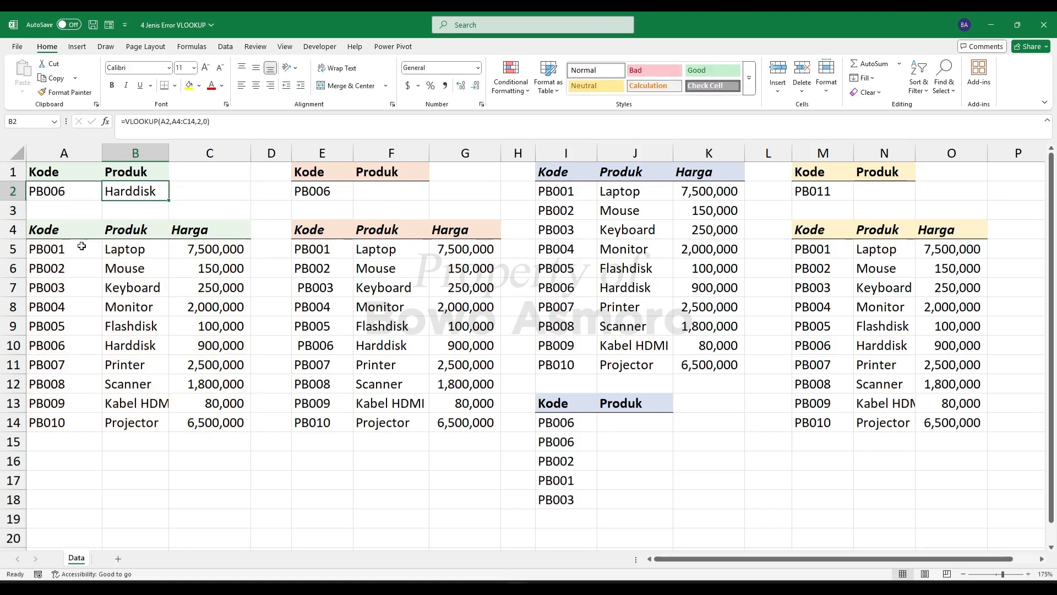
left_click_drag(58, 345, 122, 345)
left_click(142, 269)
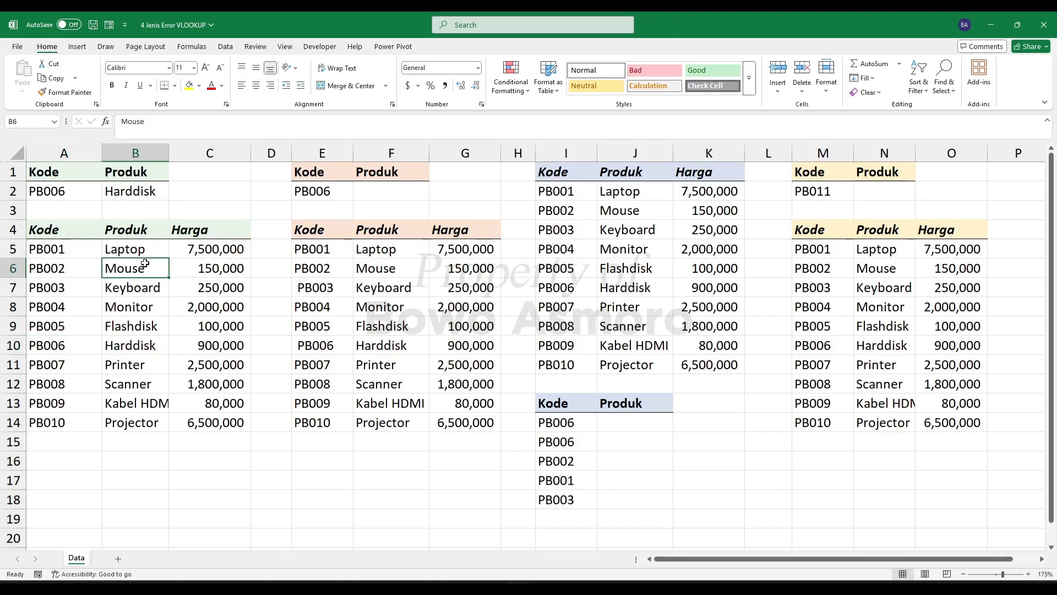
- Enter =VLOOKUP(E2,E4:G14,2,0) in F2 to look up the product for the second table
left_click(369, 197)
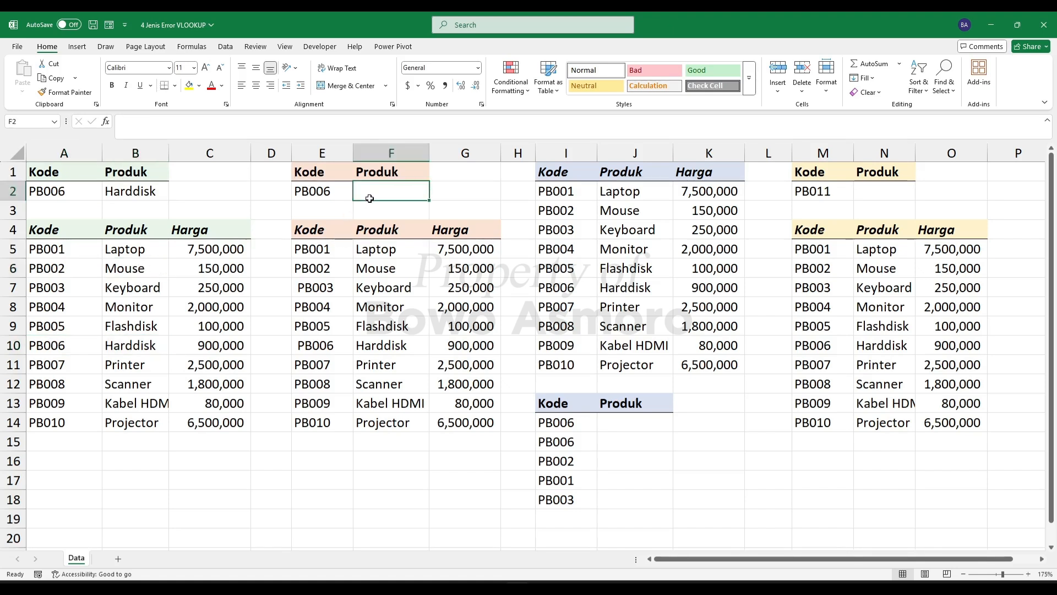
type("=VLOOKUP(")
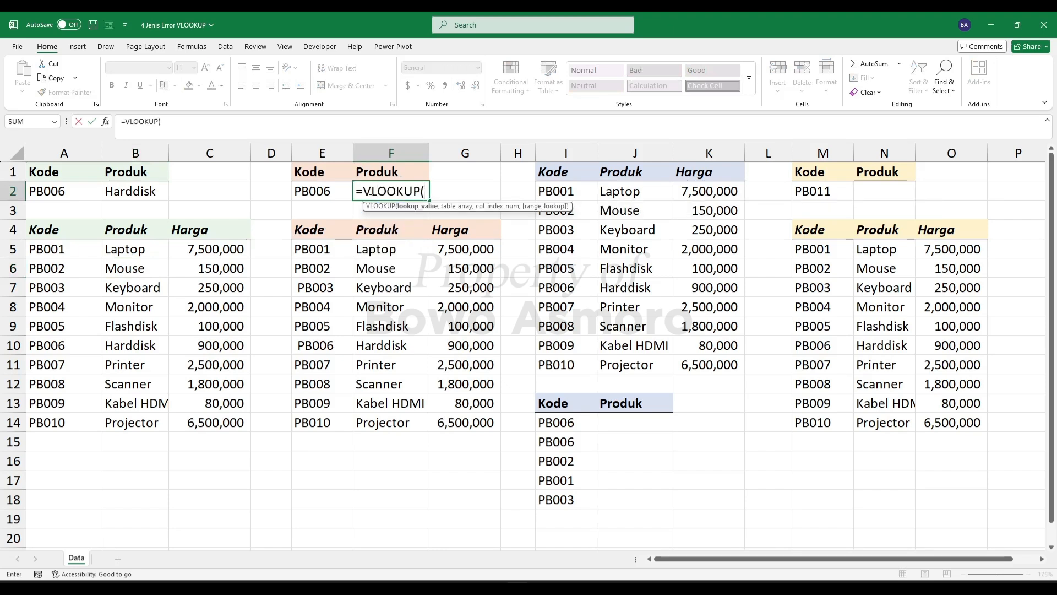
left_click(317, 194)
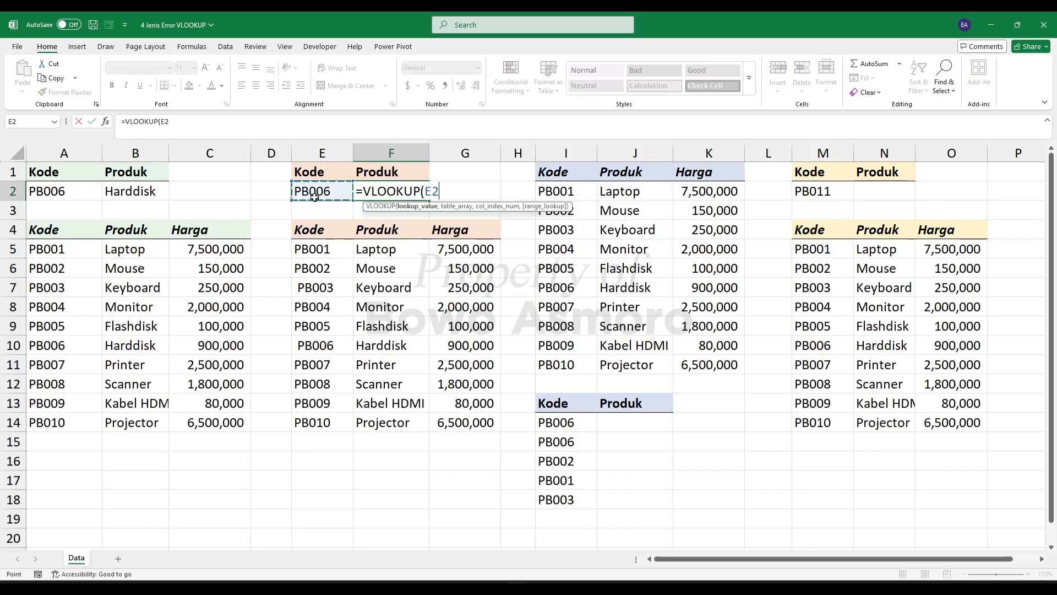
type(",")
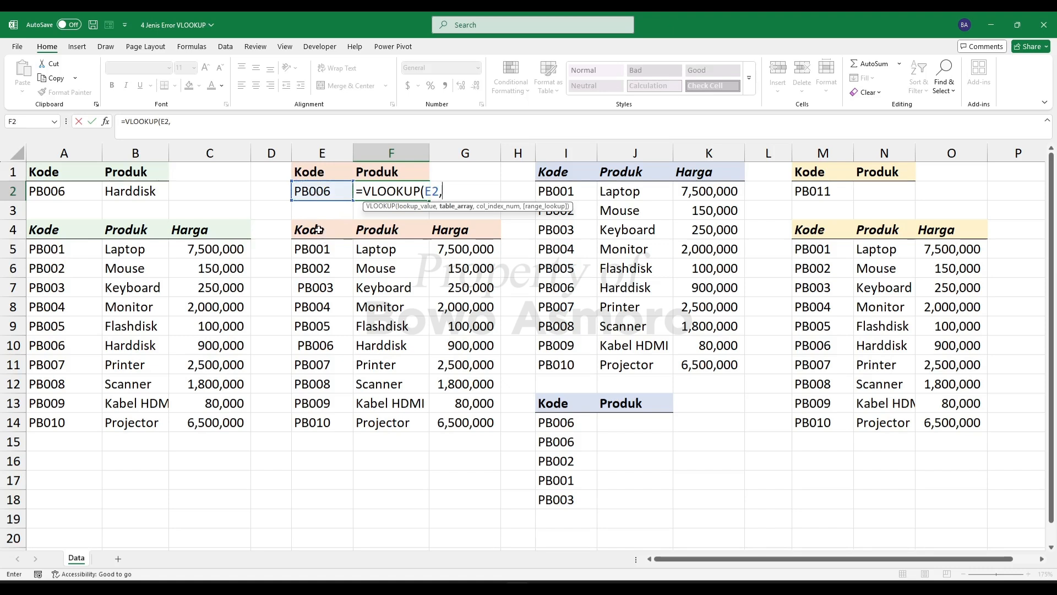
left_click_drag(319, 230, 467, 392)
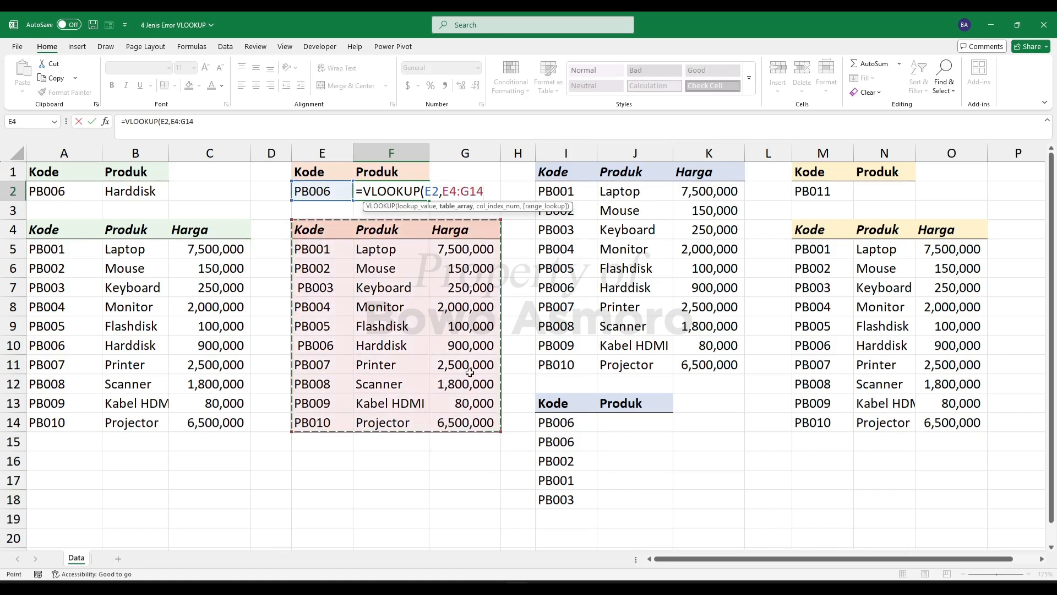
type(",2")
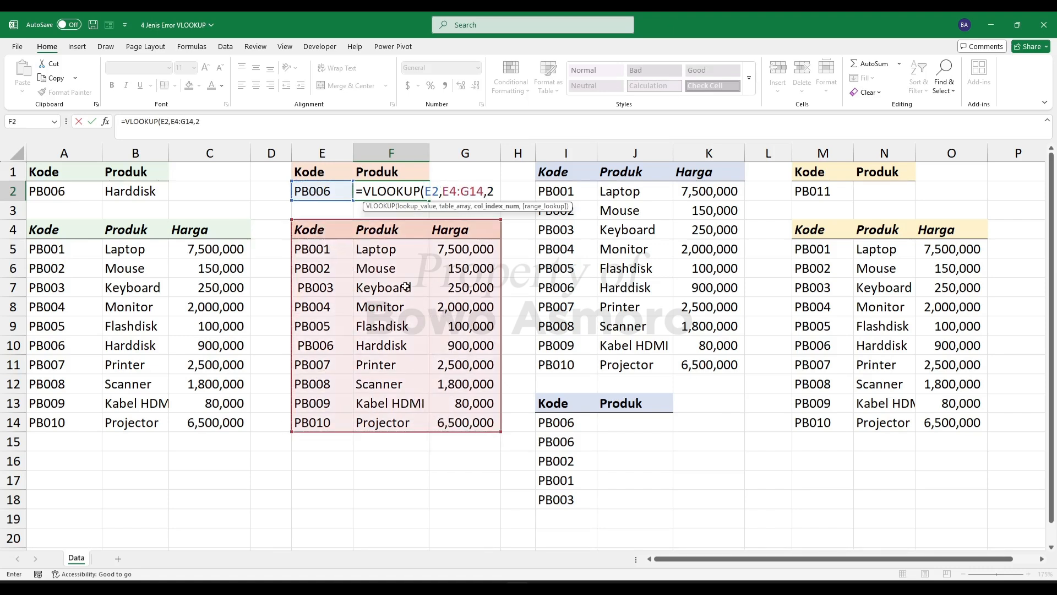
type(",")
type("0)")
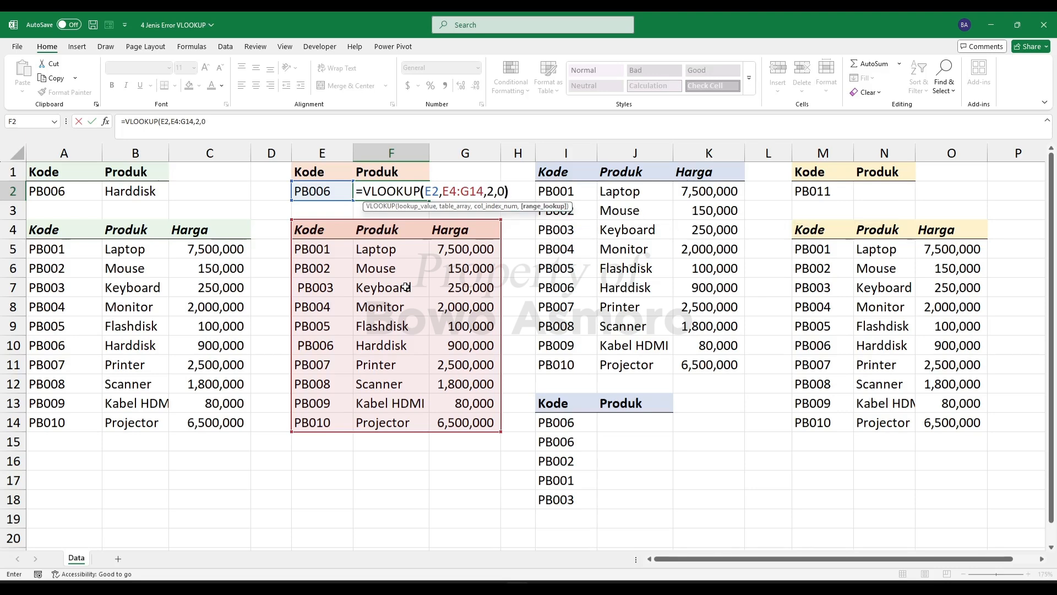
key("Return")
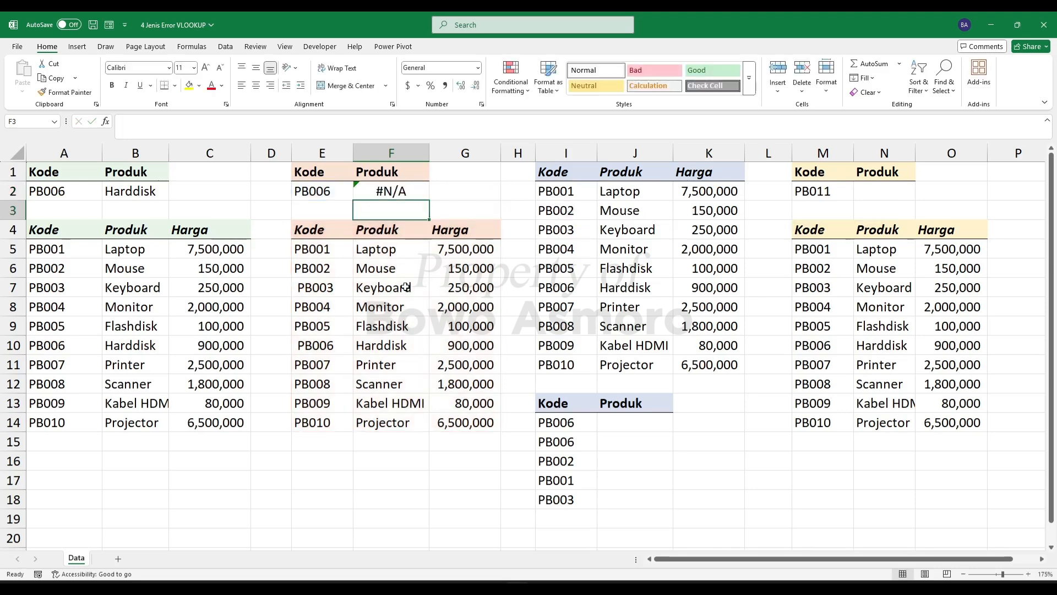
left_click(384, 192)
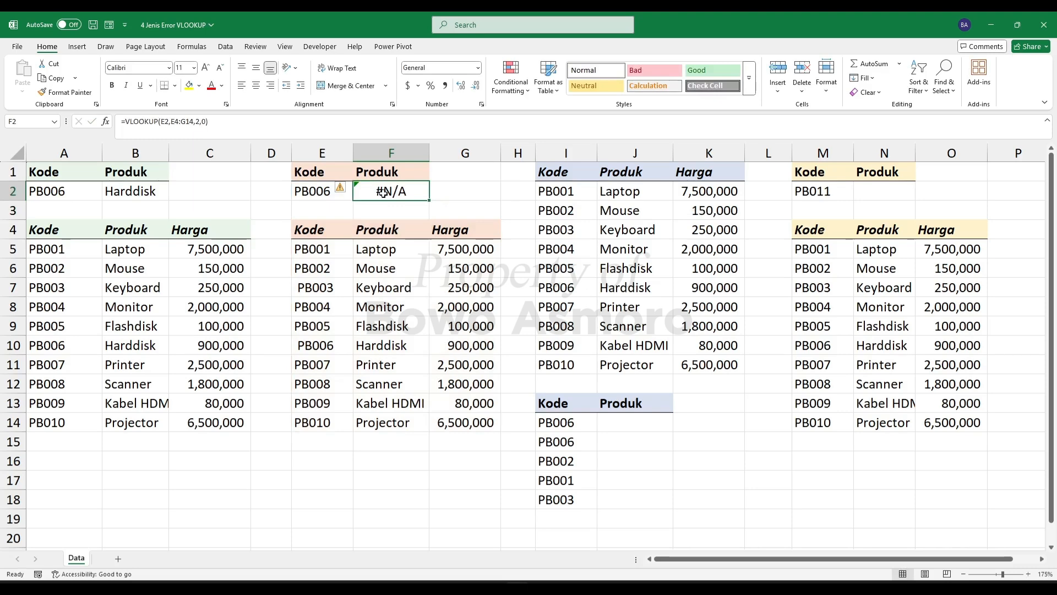
- Review the VLOOKUP arguments in F2 and remove the leading space from the PB006 code in E10
double_click(383, 192)
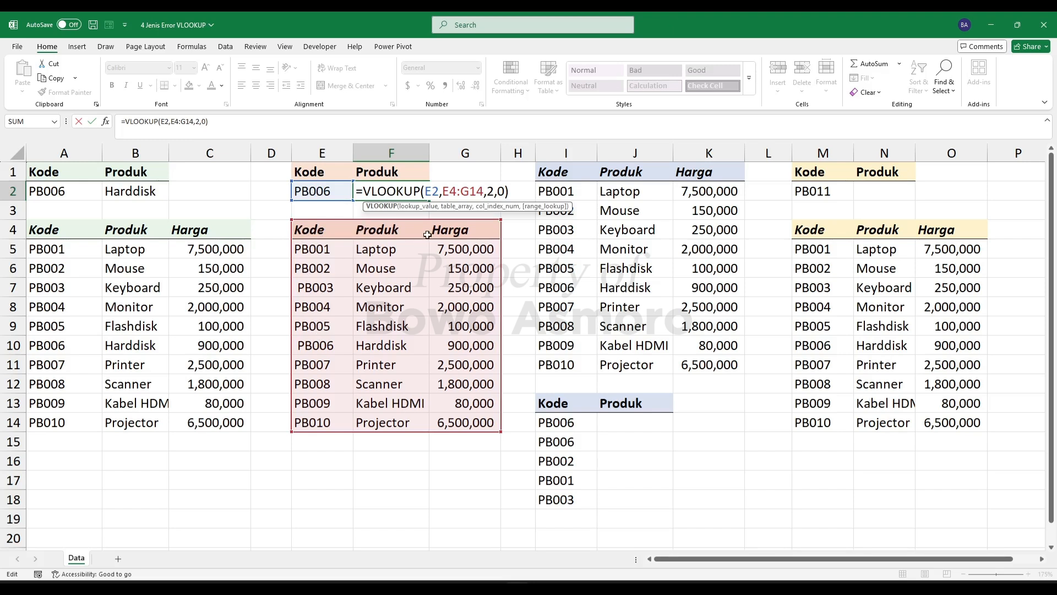
double_click(490, 193)
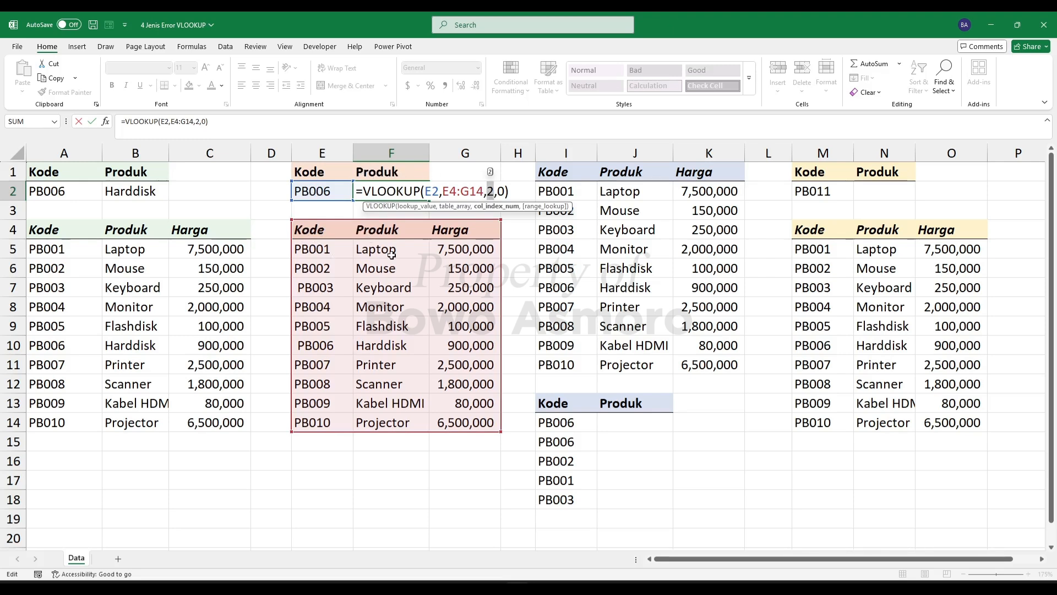
key("Return")
left_click(342, 199)
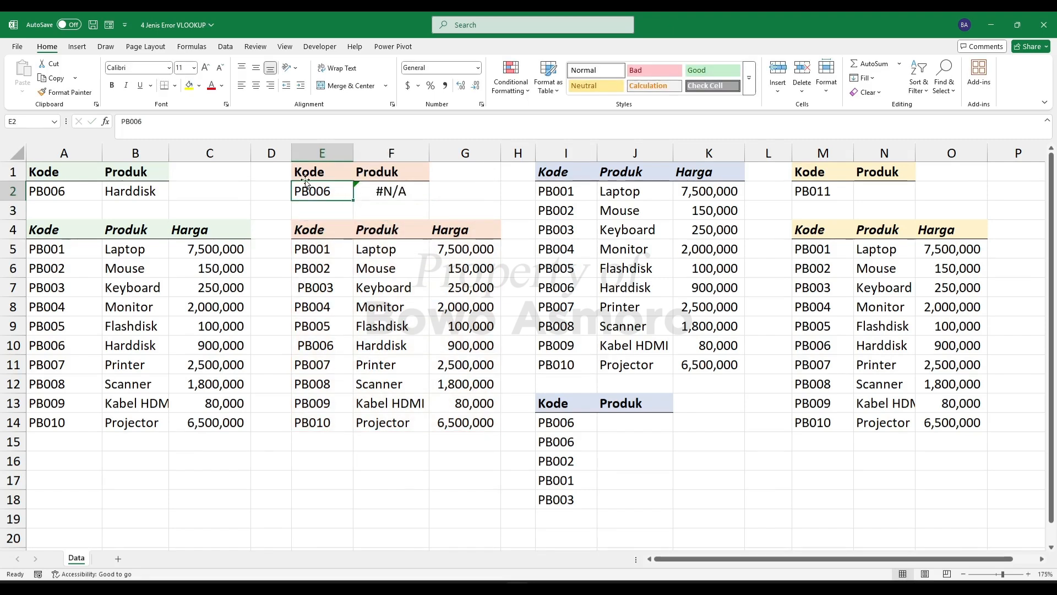
double_click(298, 346)
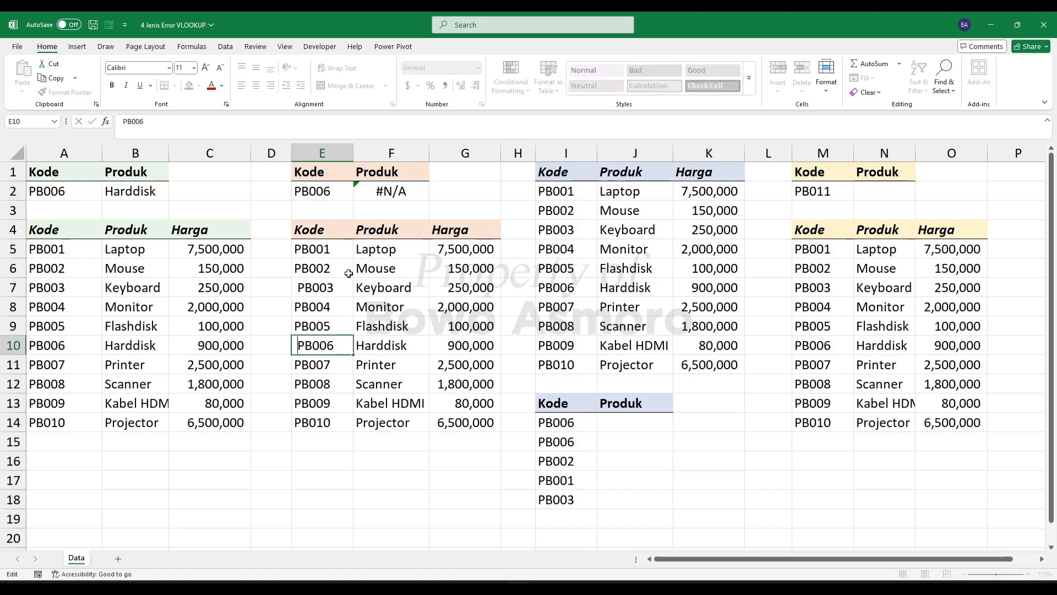
key("Delete")
key("Return")
left_click(381, 187)
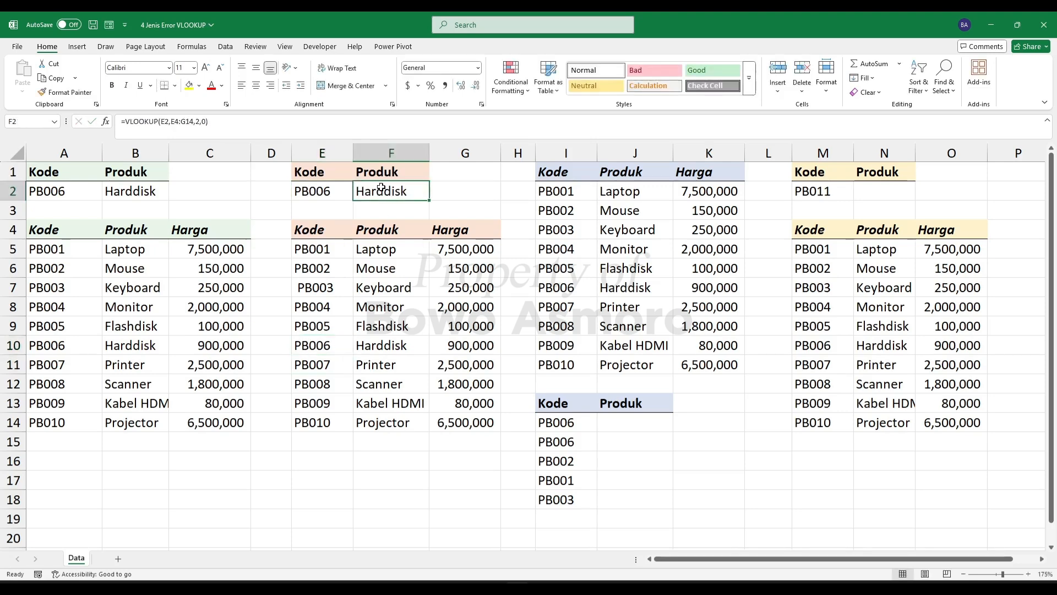
- Change the lookup code in E2 to PB003 and check the formula cell F2
double_click(331, 191)
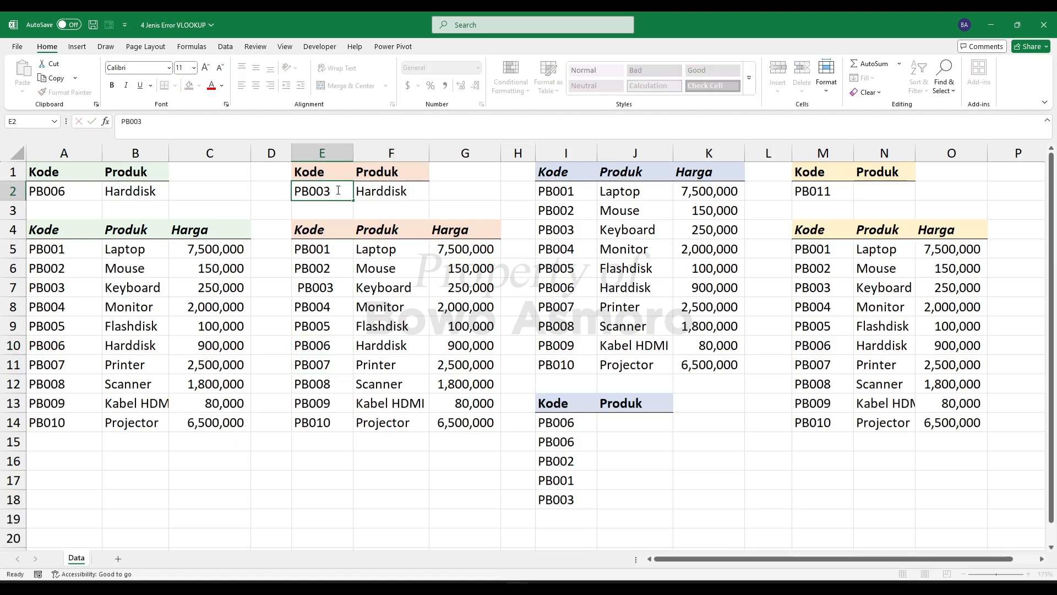
key("Return")
left_click(371, 197)
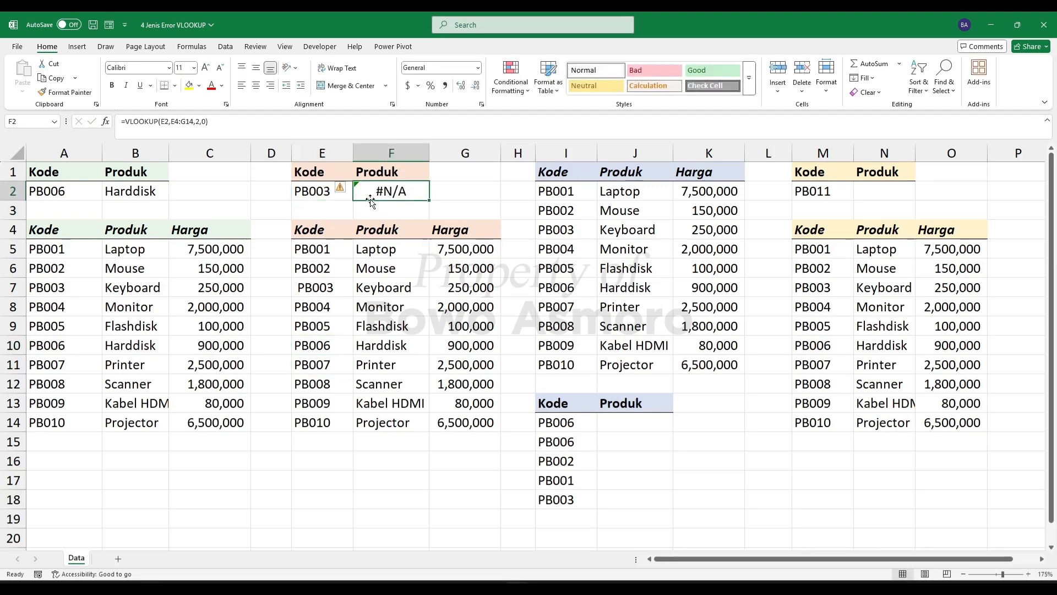
- Remove the leading space from the PB003 code in E7 and check the lookup formula in F2
double_click(297, 292)
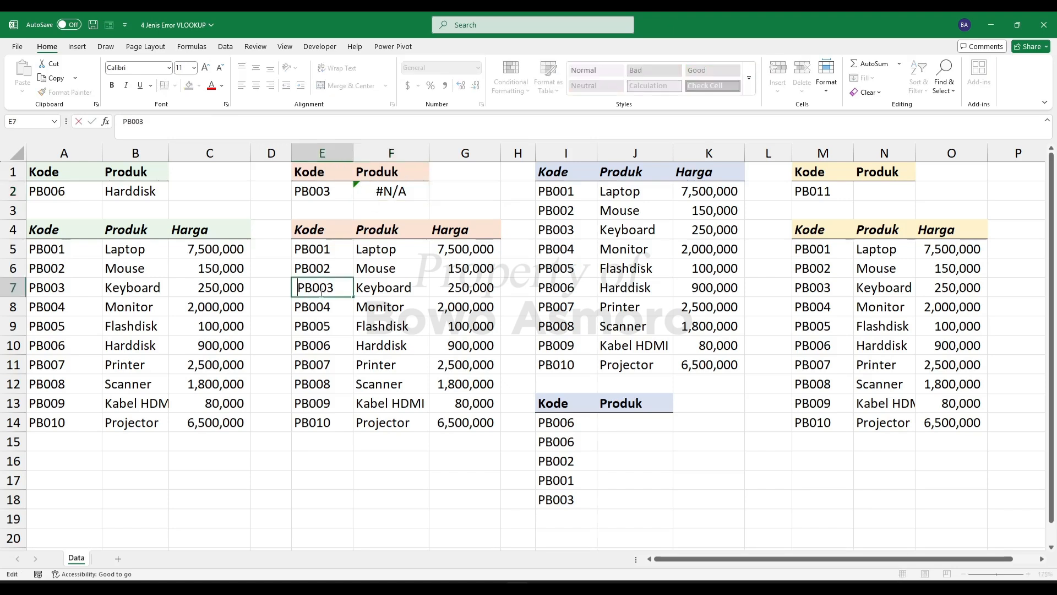
key("Delete")
key("Return")
left_click(326, 271)
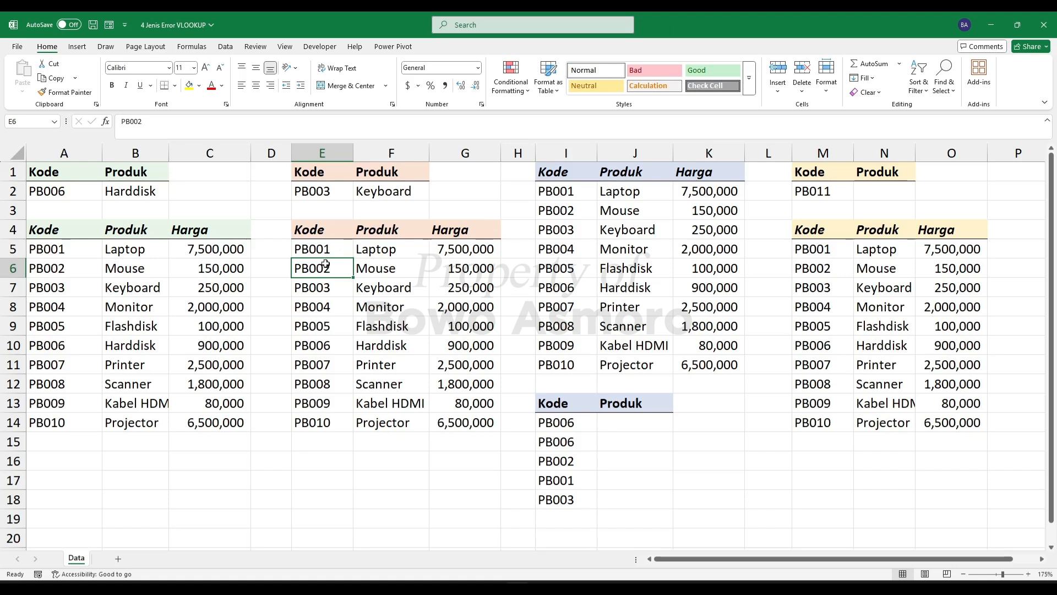
left_click(375, 196)
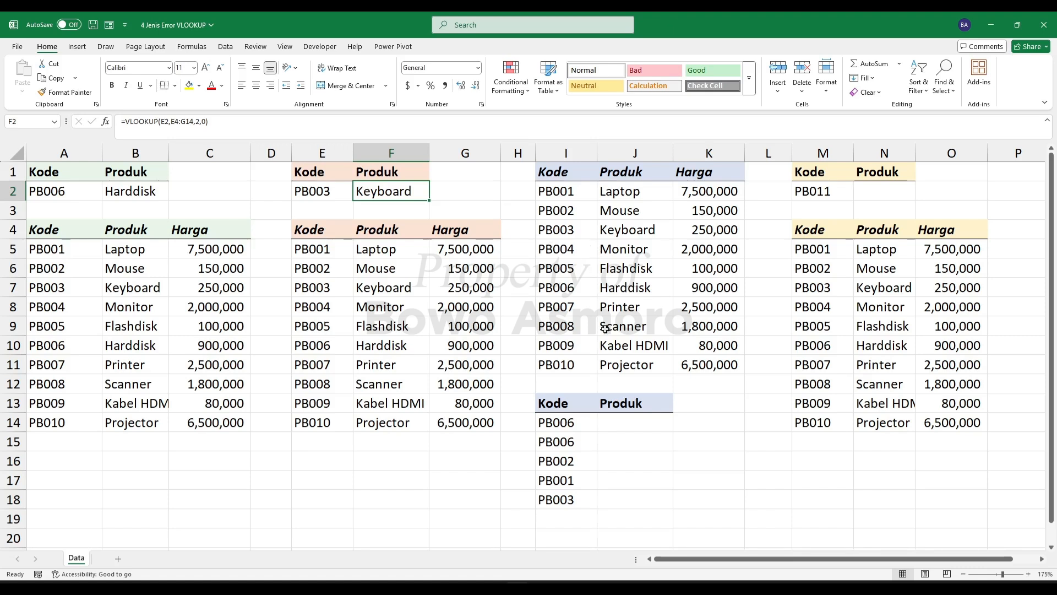
- Enter =VLOOKUP(I14,I1:K11,2,0) in J14 to look up the product for the first code in the third table
left_click(620, 416)
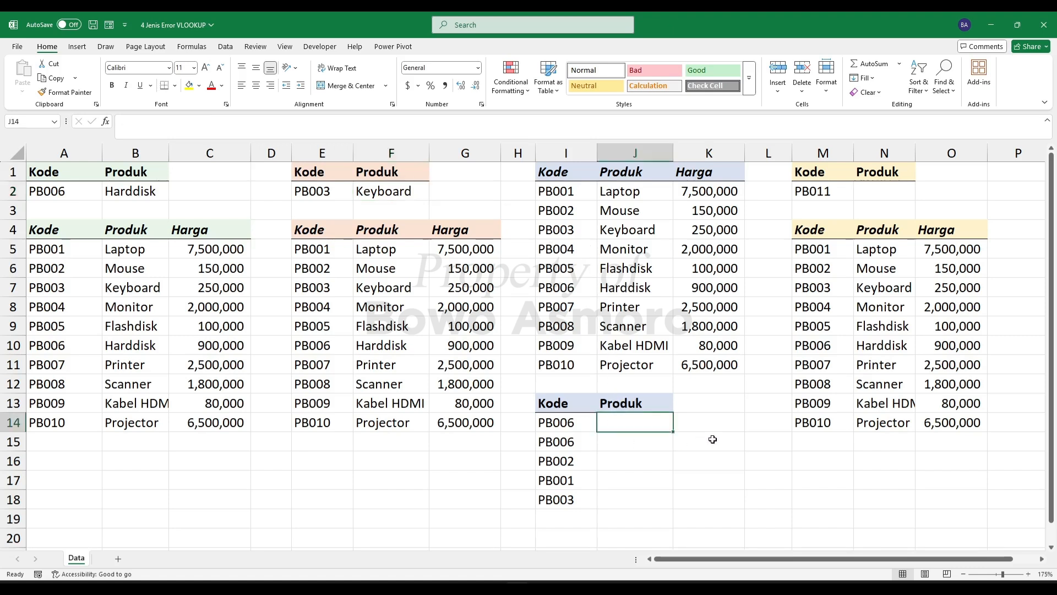
type("=VLOOKUP(")
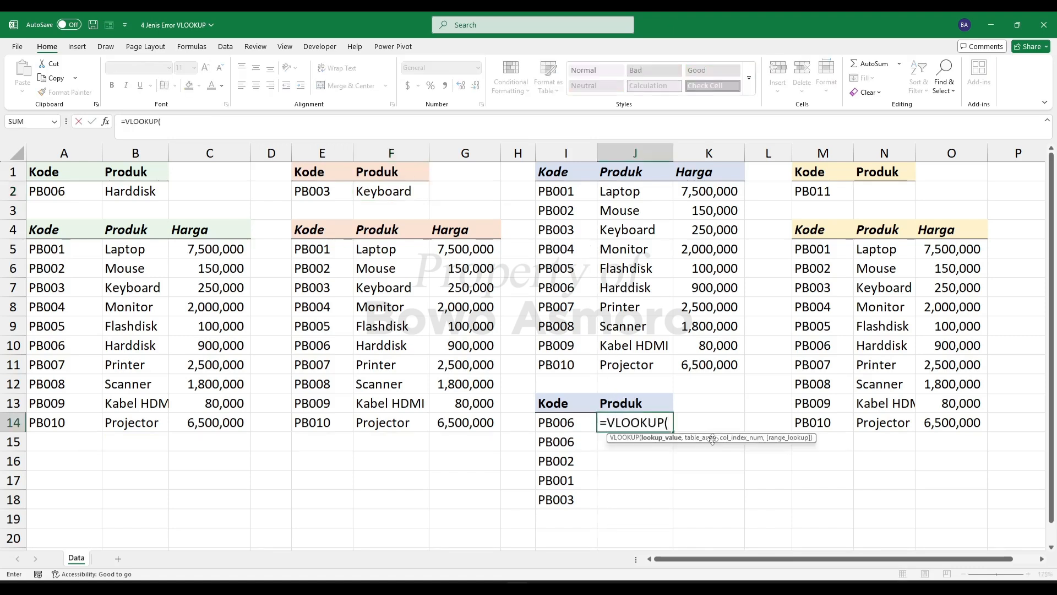
left_click(552, 424)
type(",")
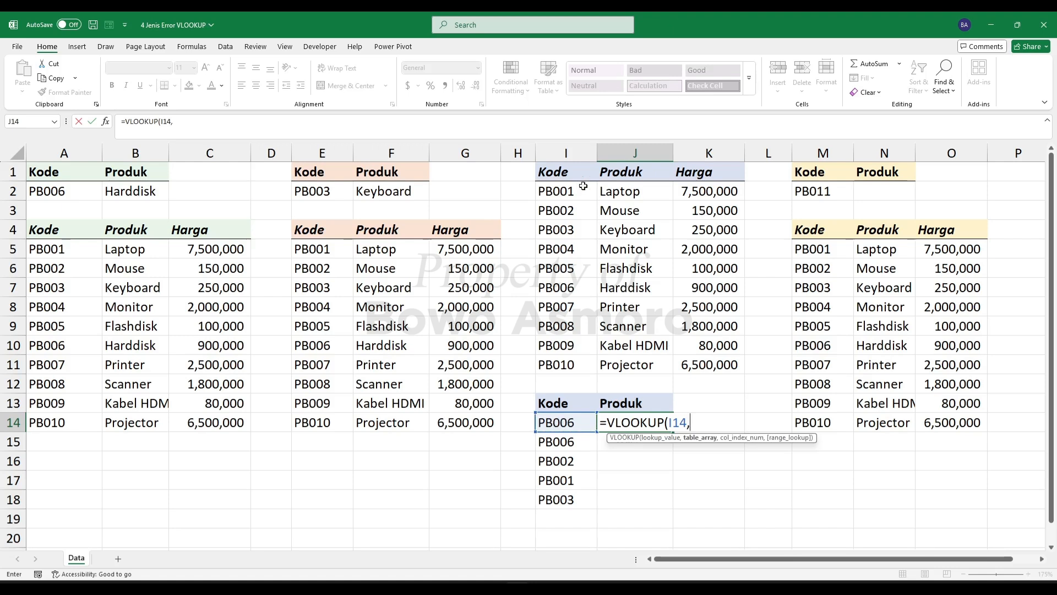
left_click_drag(561, 174, 688, 358)
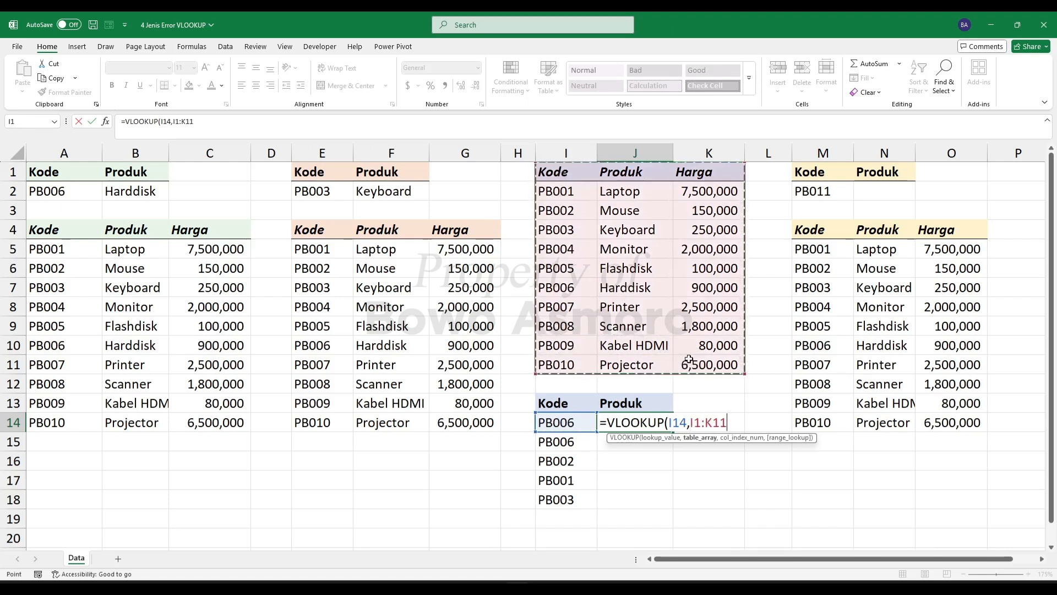
type(",2")
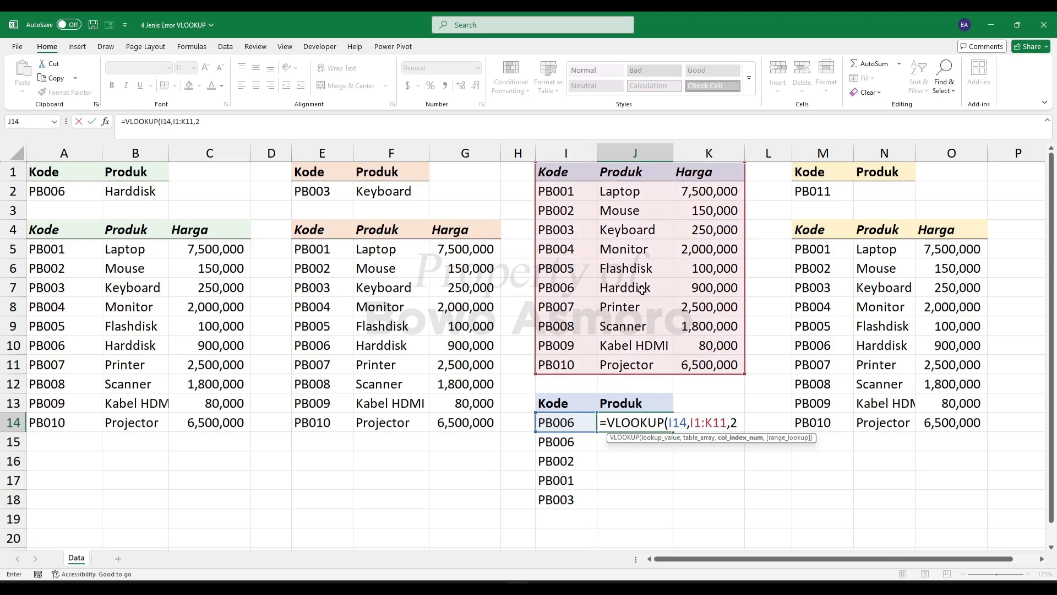
type(",")
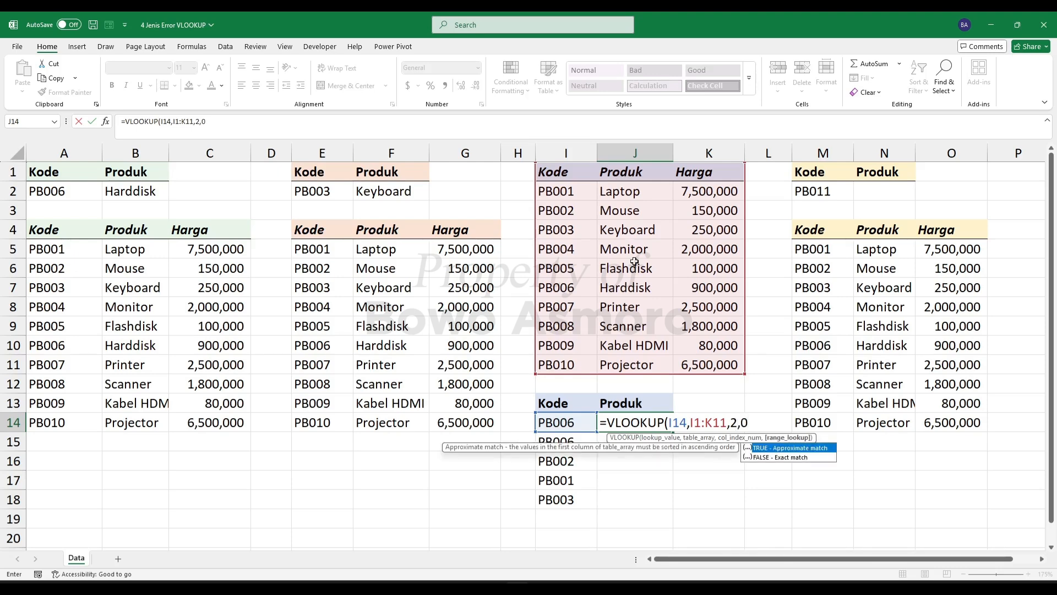
type("0)")
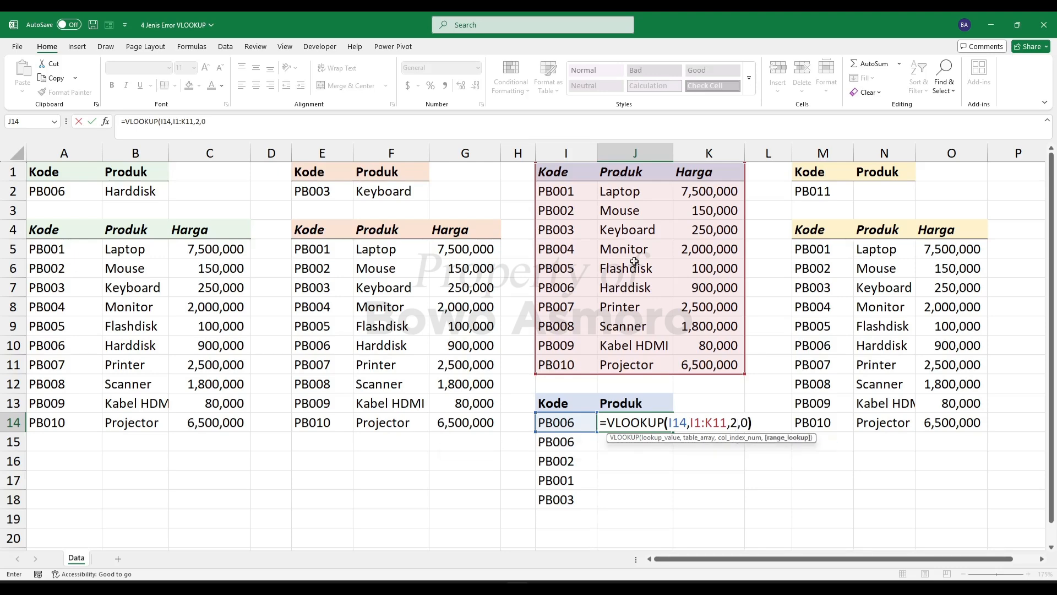
key("Return")
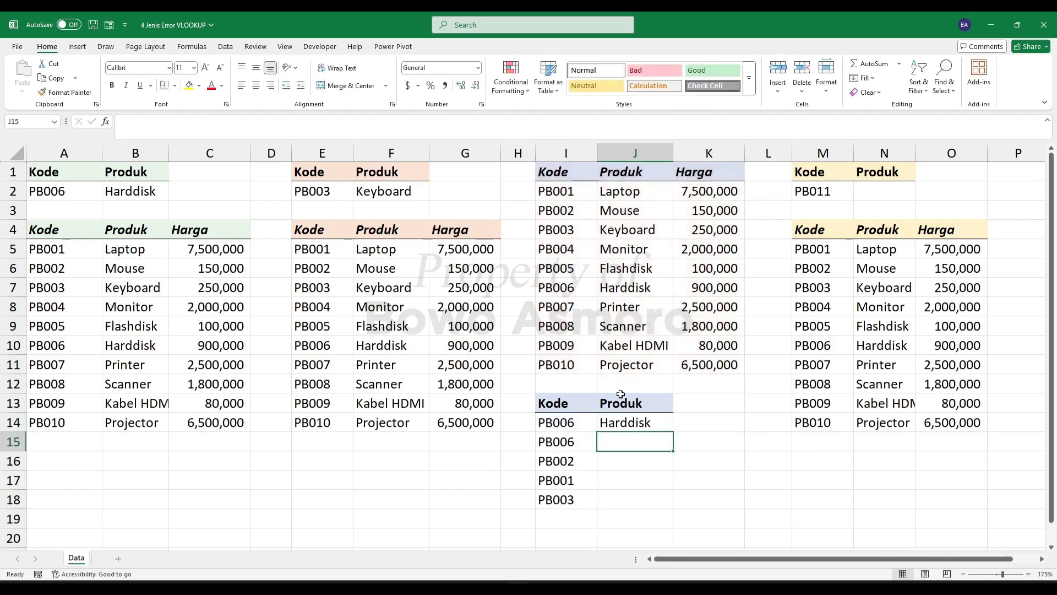
- Copy the J14 formula with its relative table range down through J18
left_click(623, 426)
left_click_drag(672, 432, 674, 512)
left_click(642, 488)
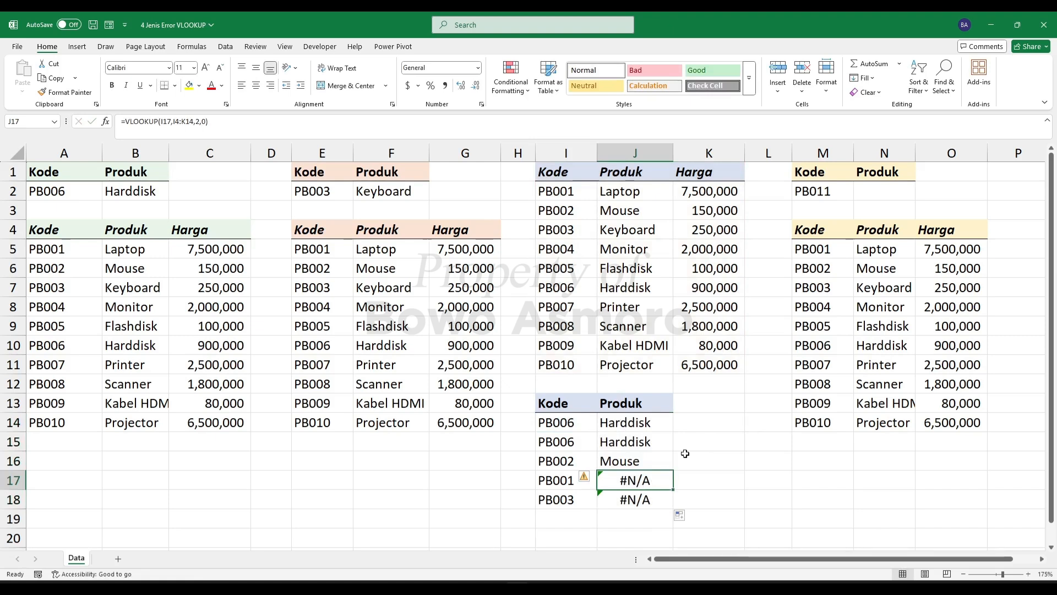
- Inspect the VLOOKUP formulas in J17 and J18 to see which table range each one references
left_click(562, 483)
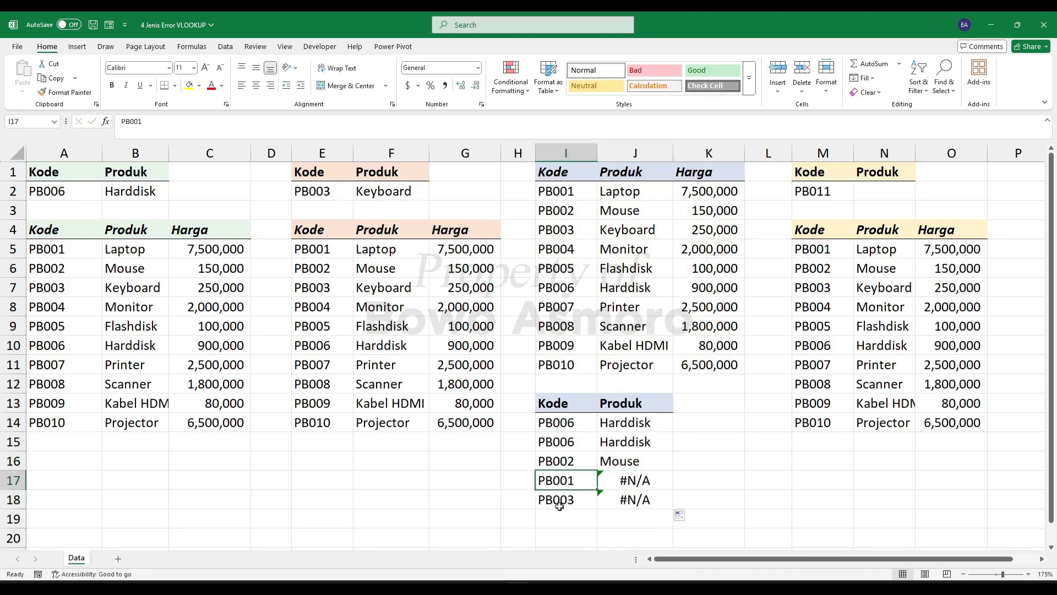
left_click(628, 484)
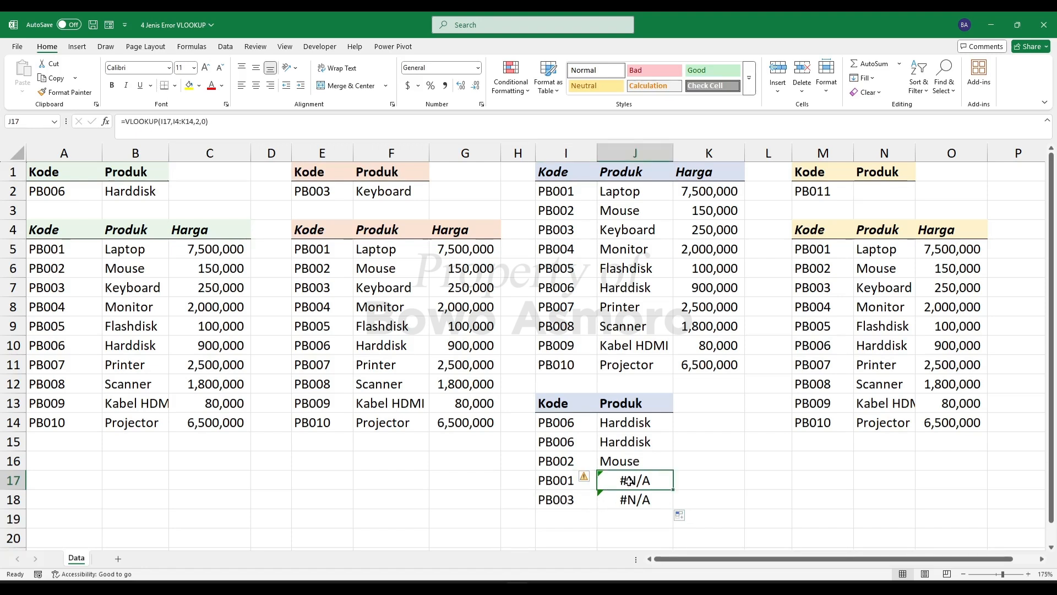
double_click(629, 481)
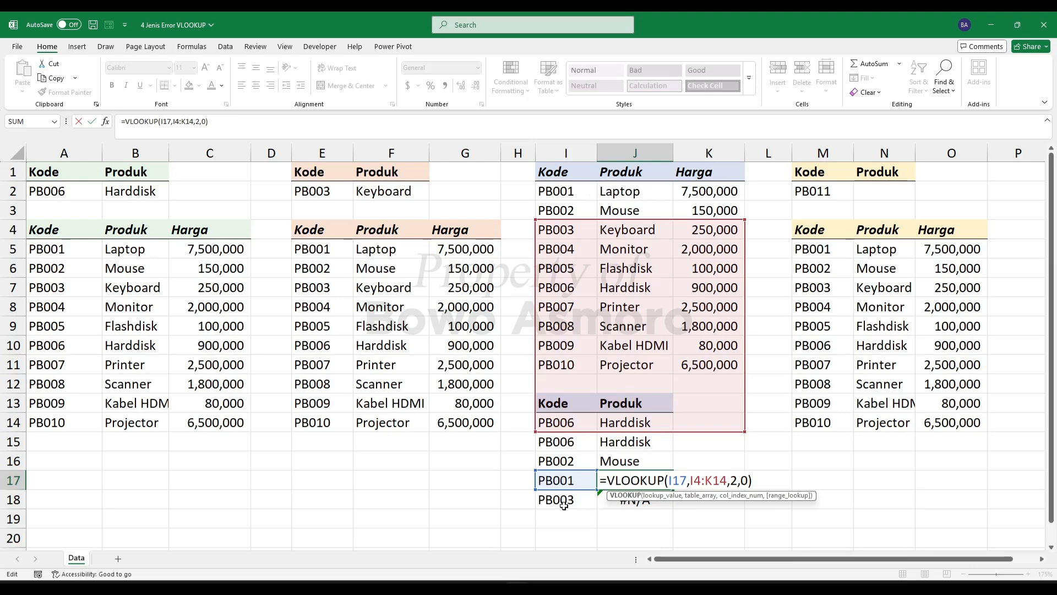
key("Return")
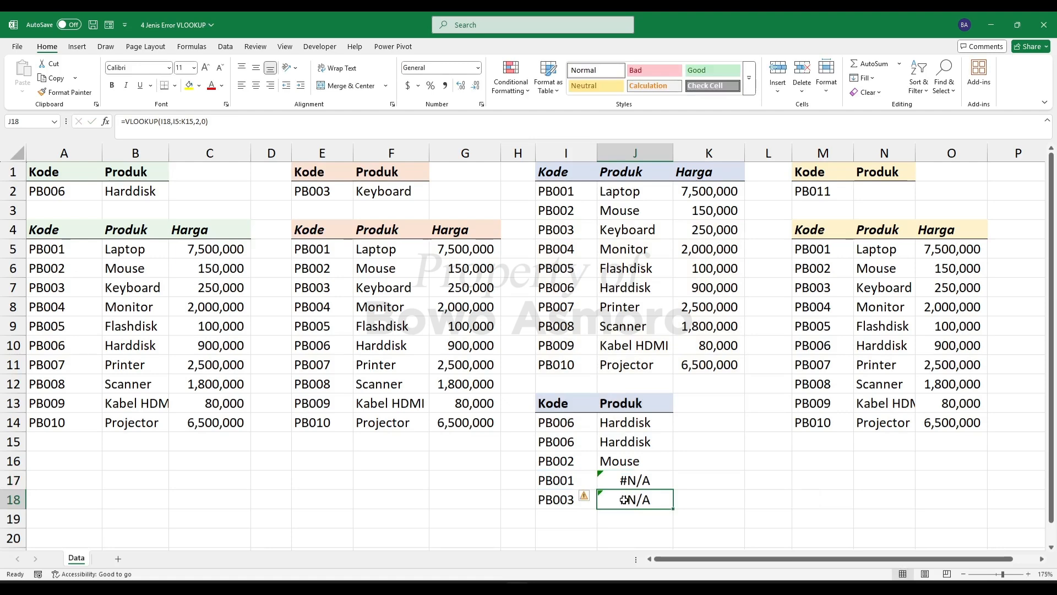
double_click(624, 499)
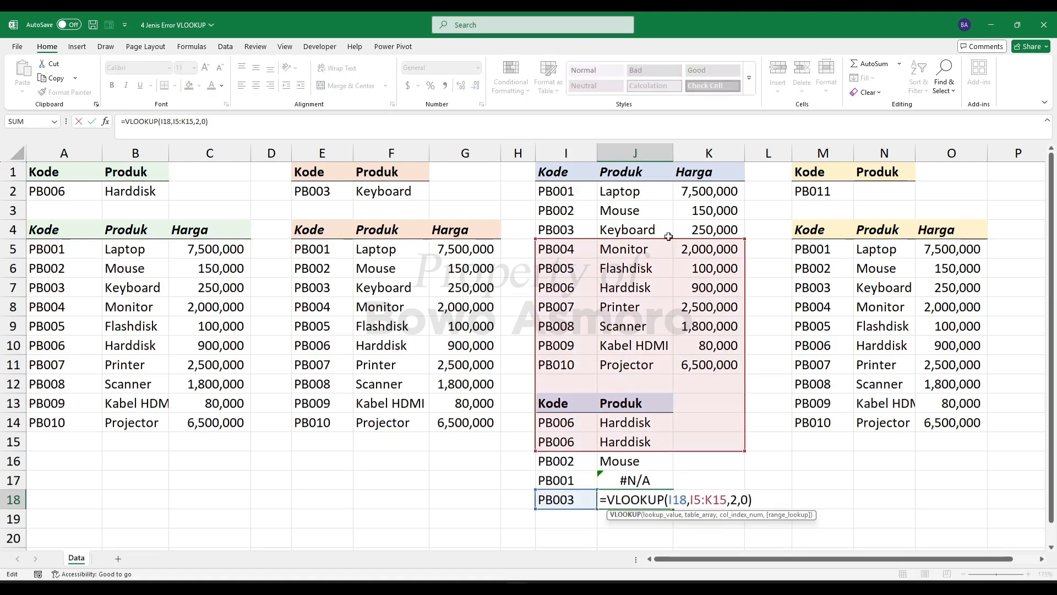
key("Return")
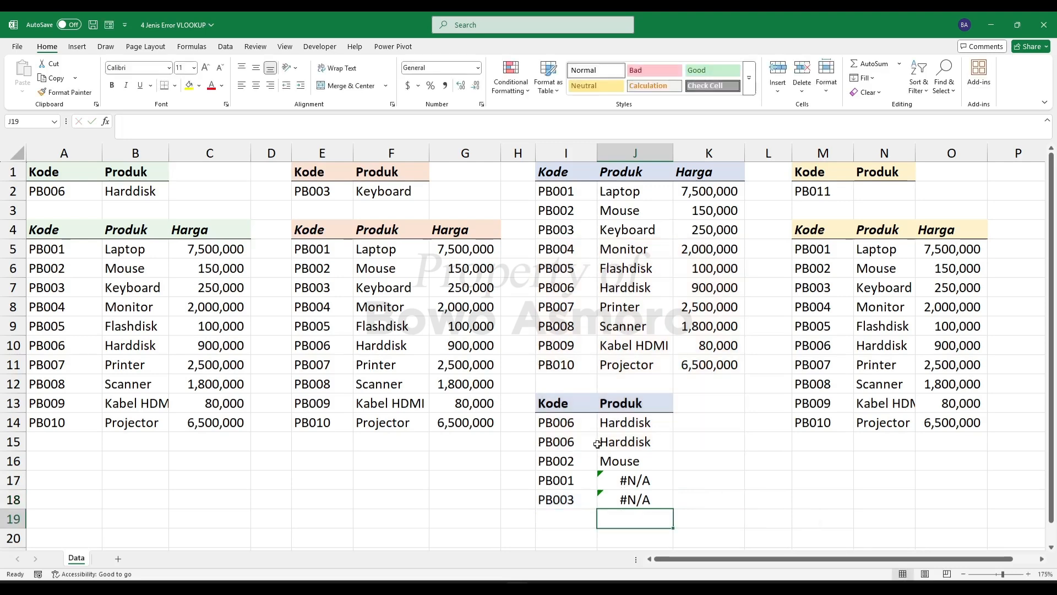
- Make the table array in the J14 formula absolute as $I$1:$K$11
left_click(621, 422)
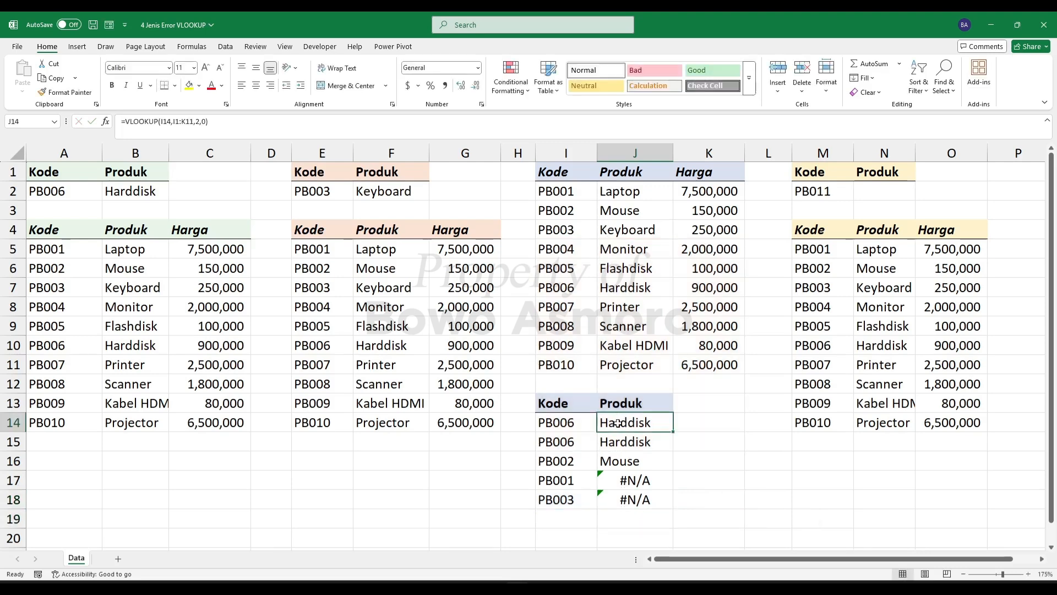
double_click(623, 423)
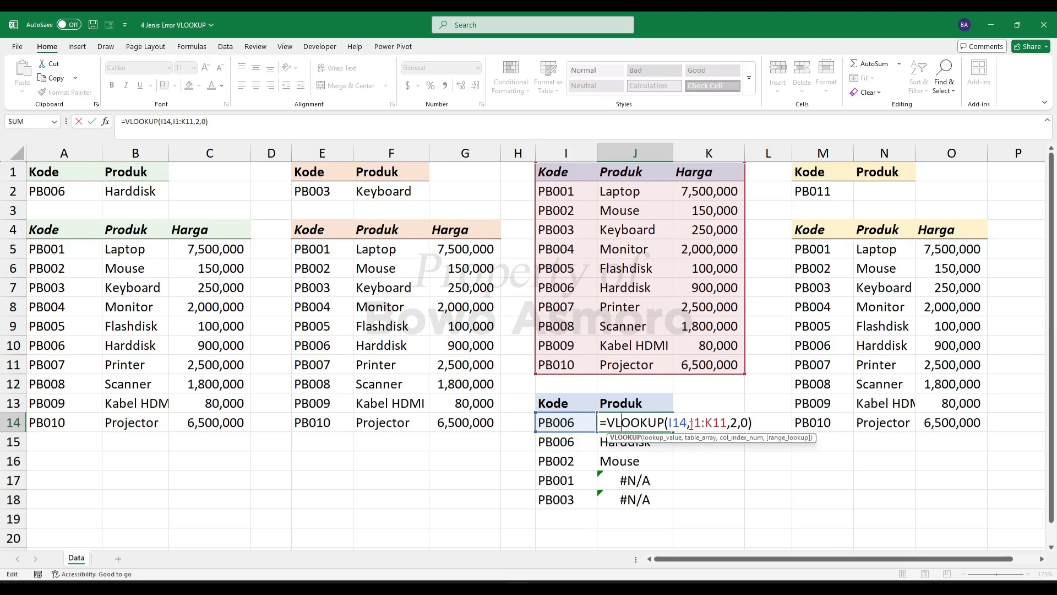
left_click_drag(693, 422, 728, 422)
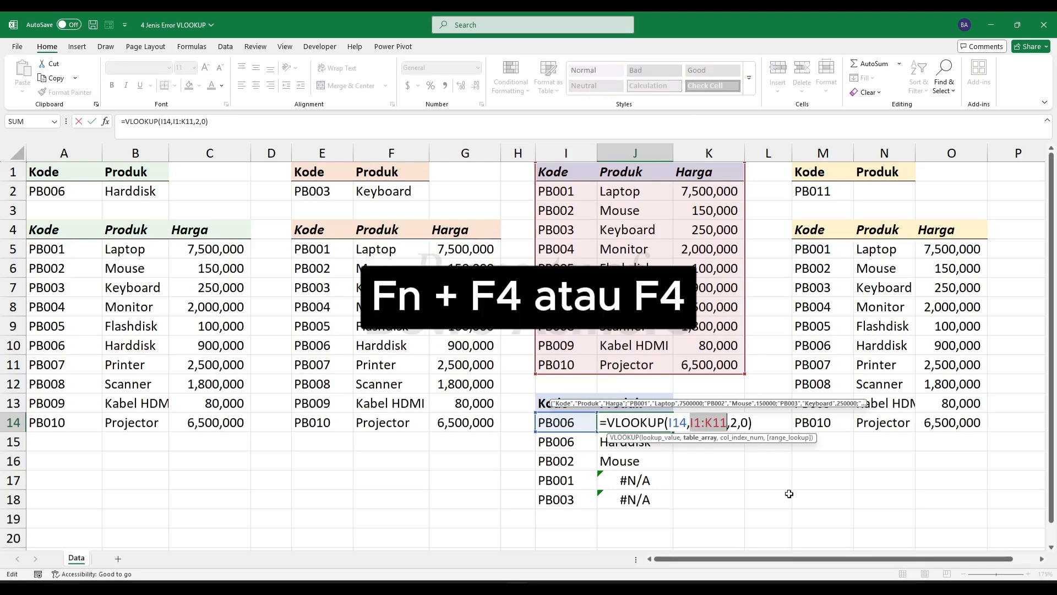
key("F4")
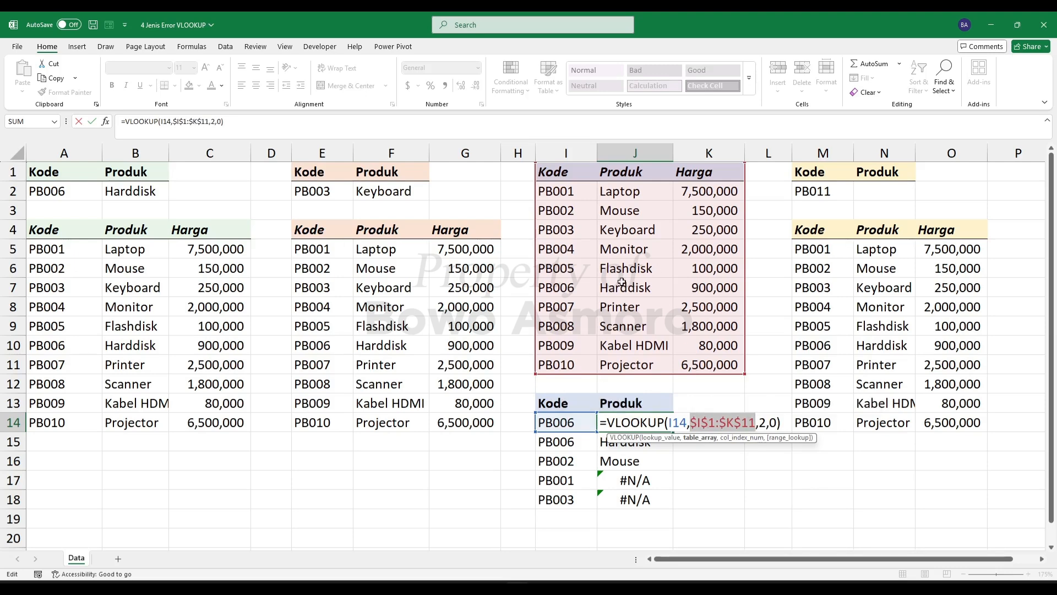
key("Return")
- Copy the J14 formula with the locked table range down through J18
left_click(648, 422)
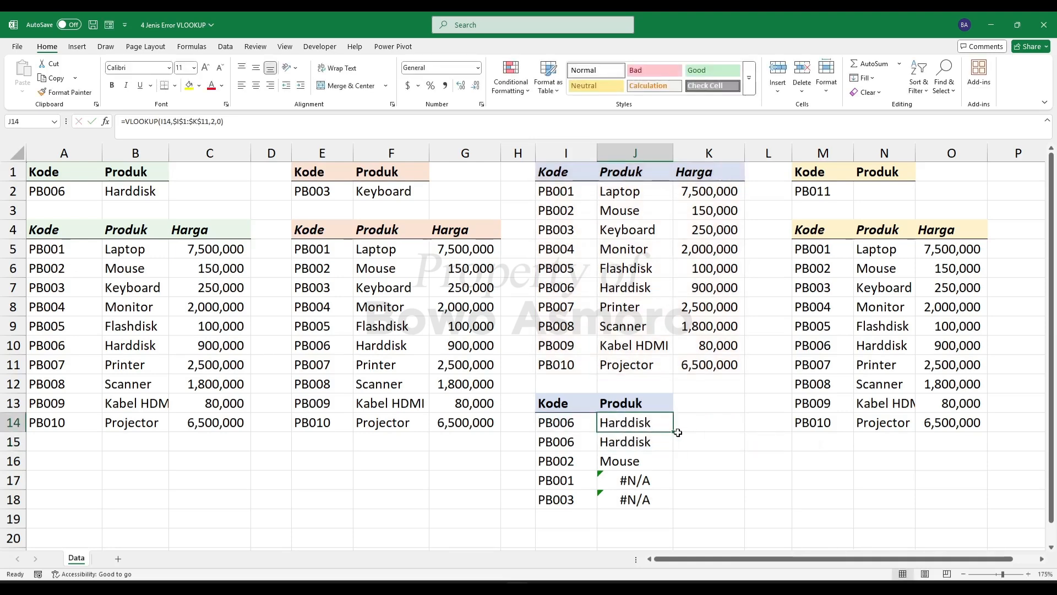
left_click_drag(673, 432, 682, 490)
left_click(650, 460)
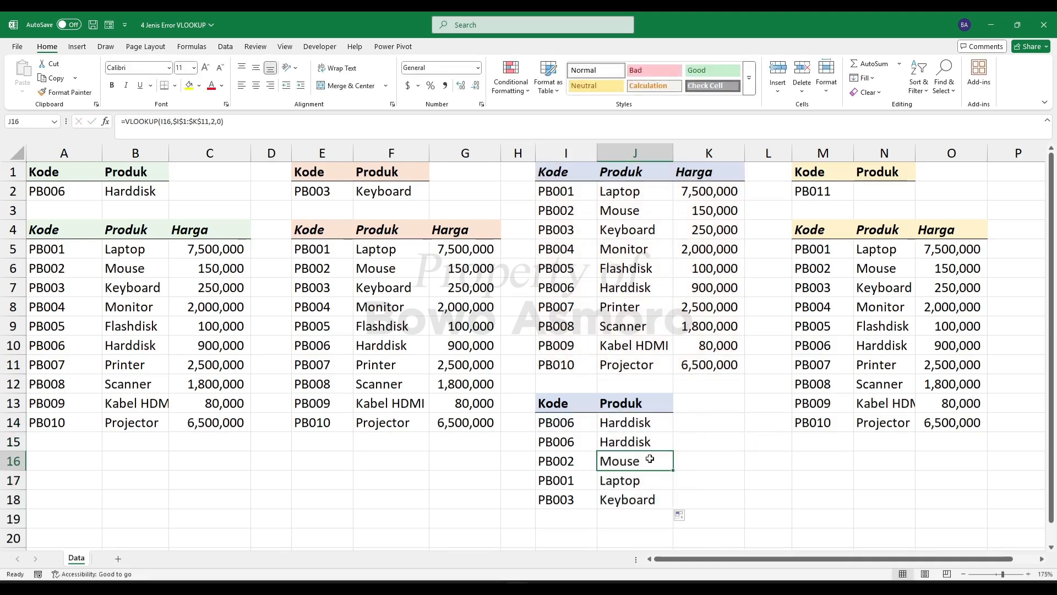
- Check that the copied formulas in J17 and J18 reference the locked table range
left_click(632, 481)
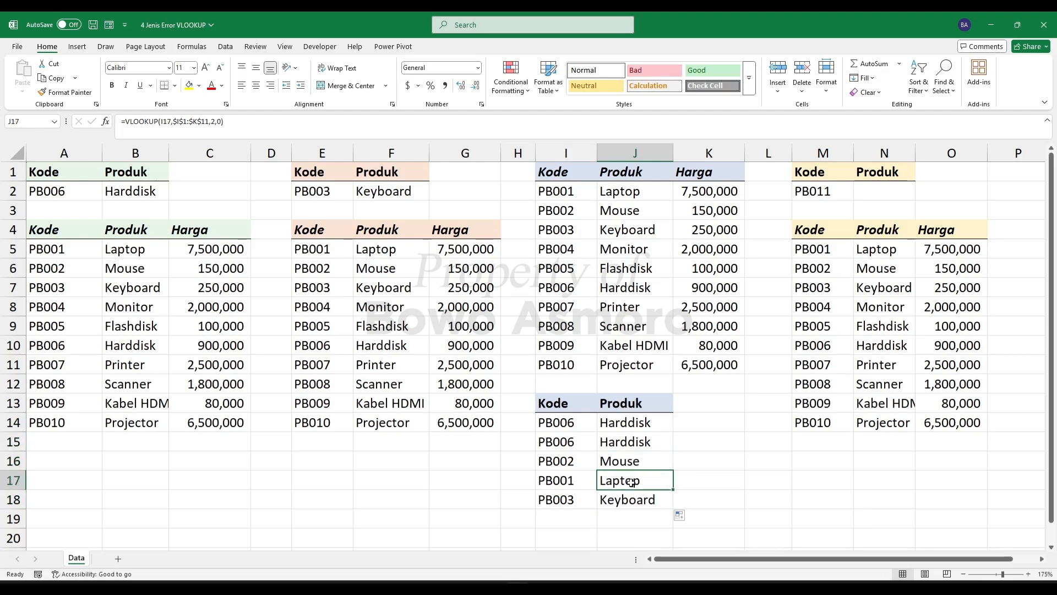
double_click(631, 481)
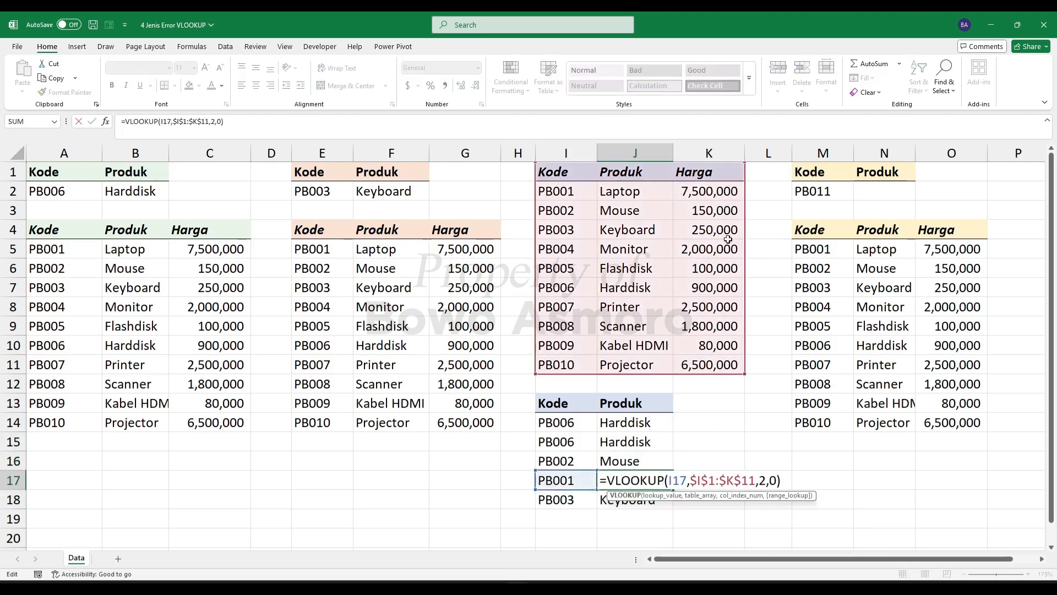
key("Return")
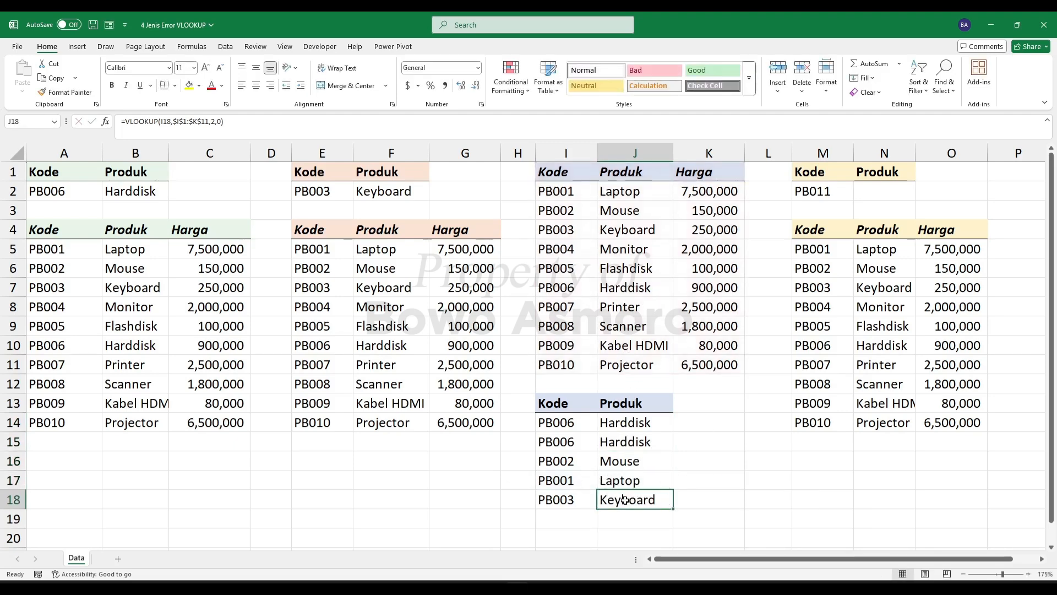
double_click(621, 499)
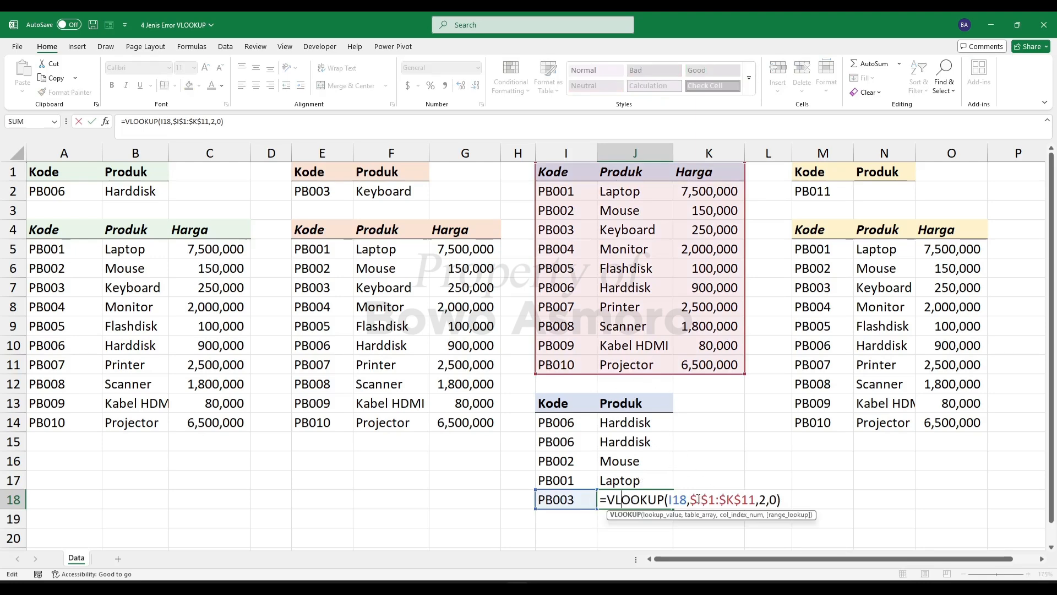
key("Return")
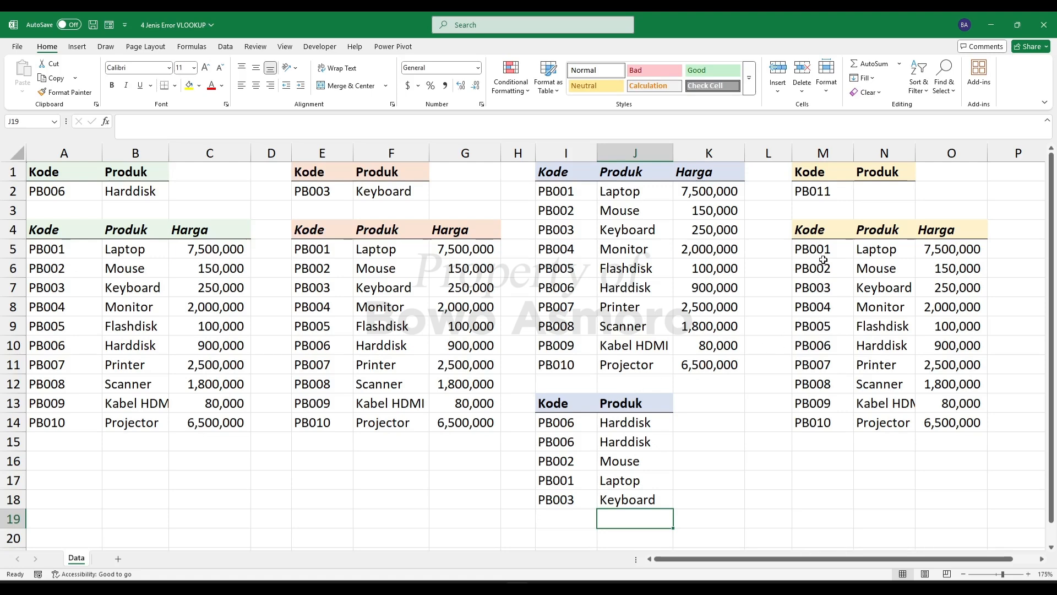
- Enter =VLOOKUP(M2,M4:O14,2,0) in N2 to look up the product for the code in M2
left_click(866, 196)
type("=")
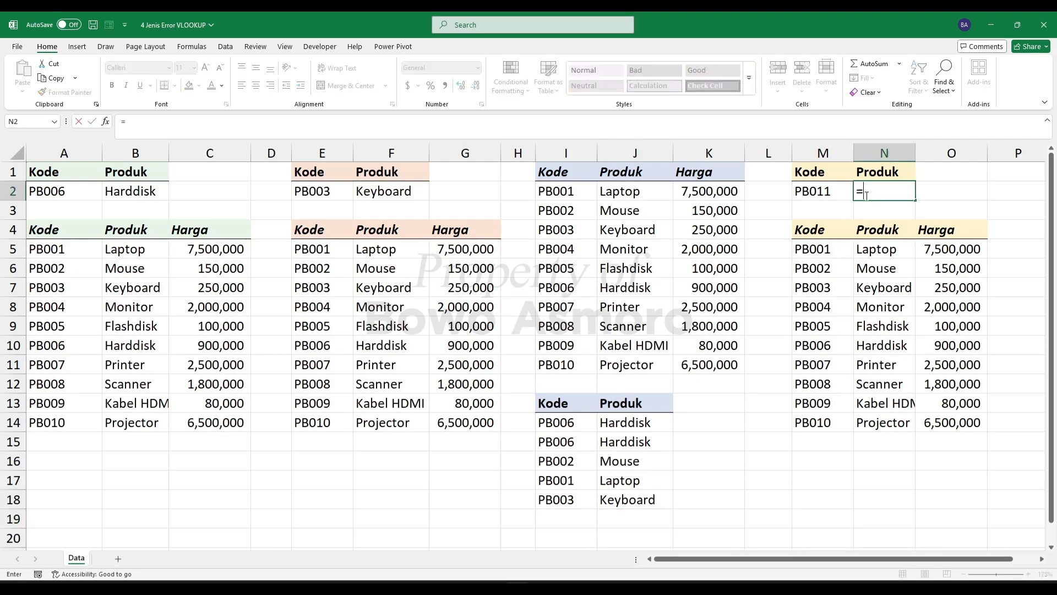
type("VLOOK")
key("Tab")
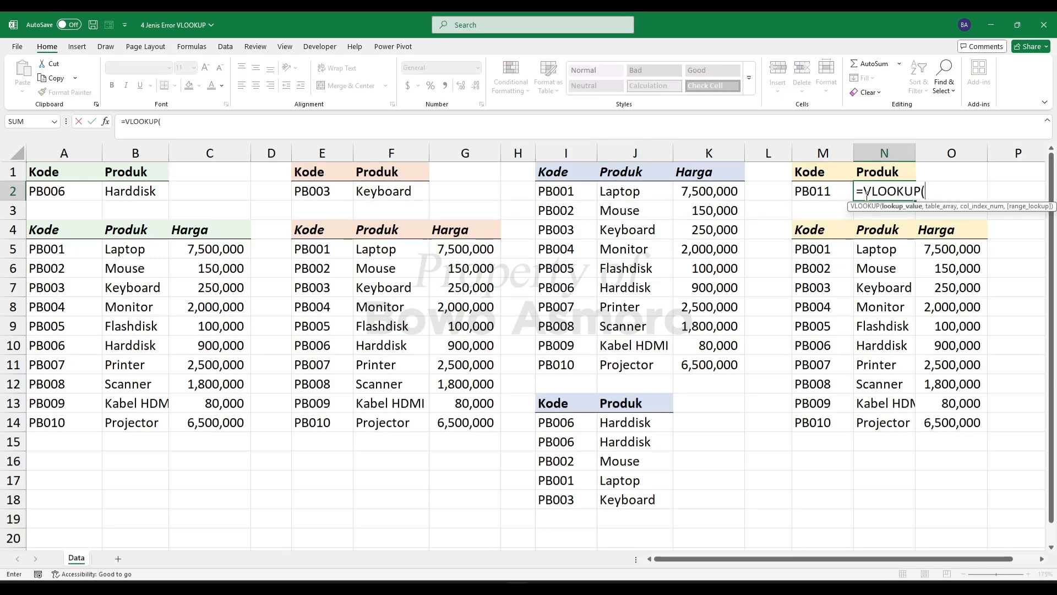
left_click(827, 190)
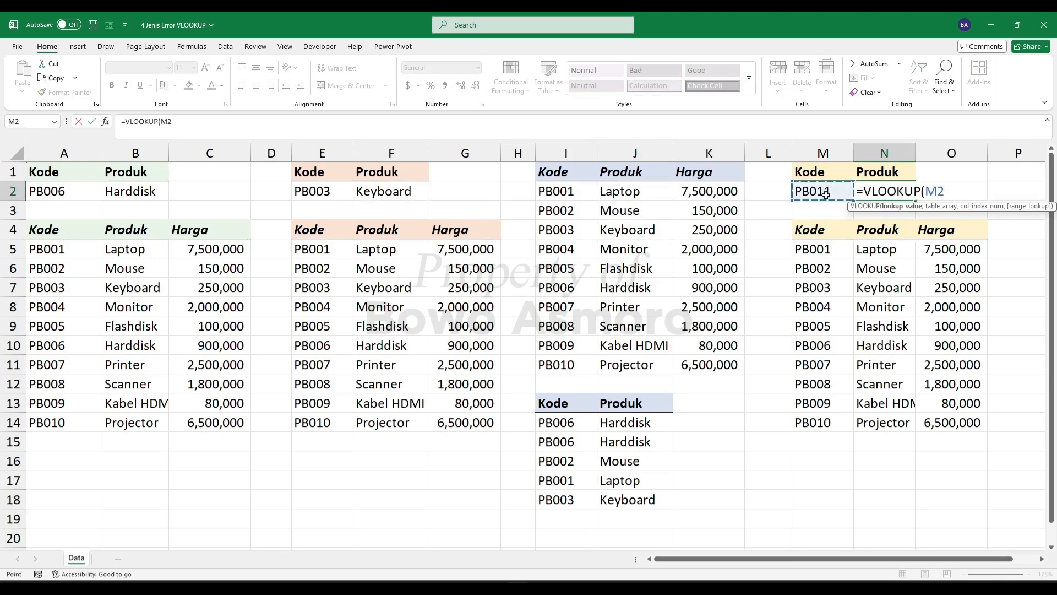
type(",")
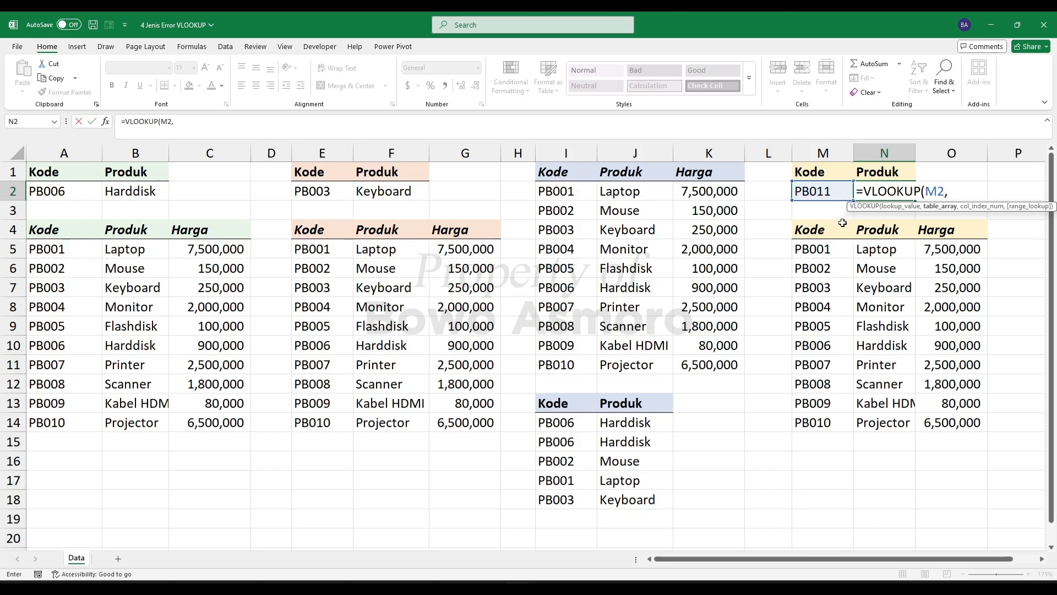
left_click_drag(816, 231, 958, 419)
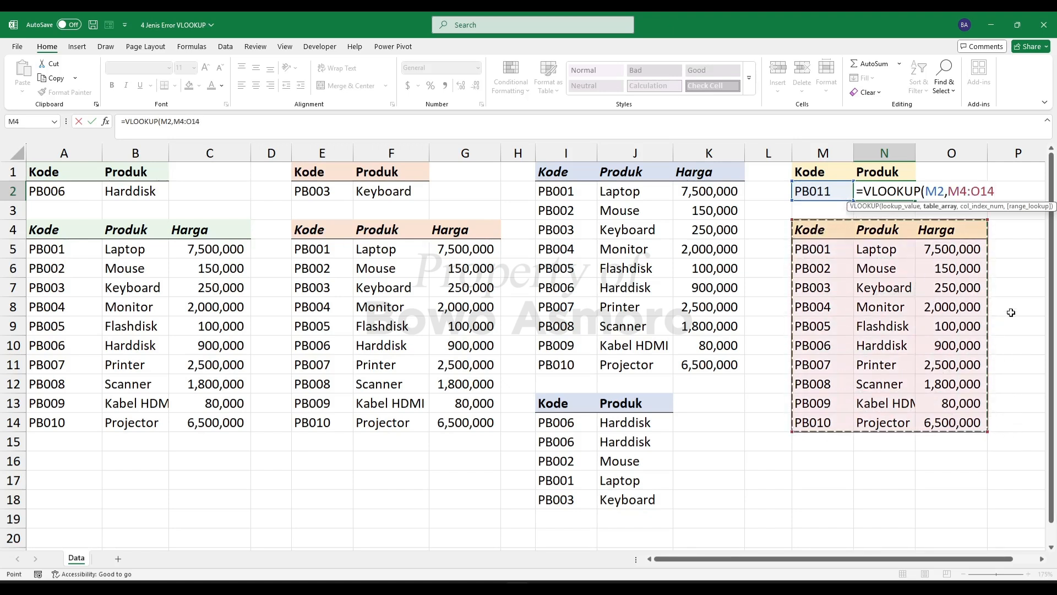
type(",")
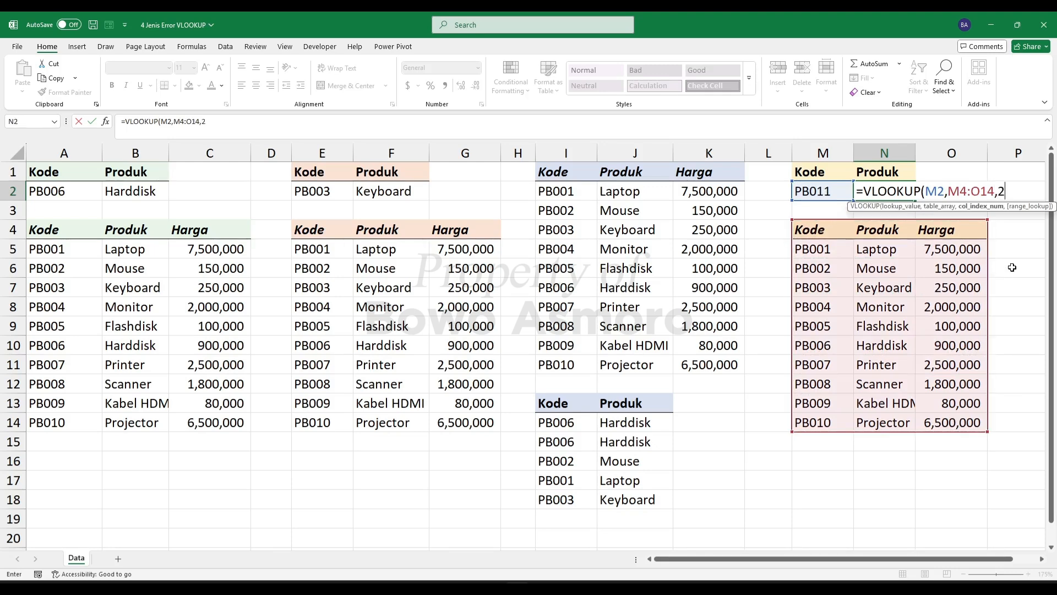
type("2,")
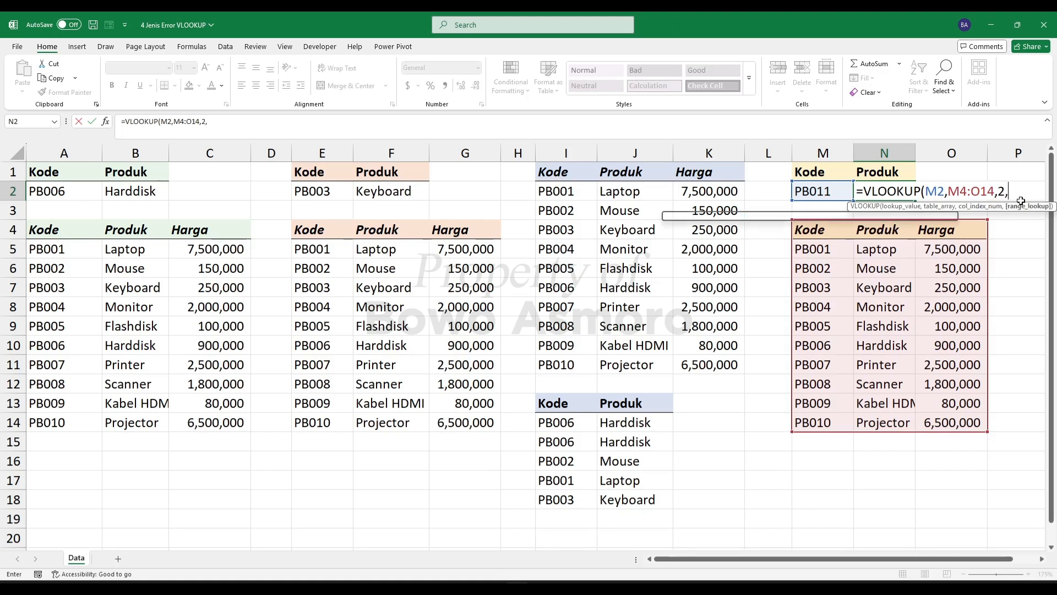
type("0")
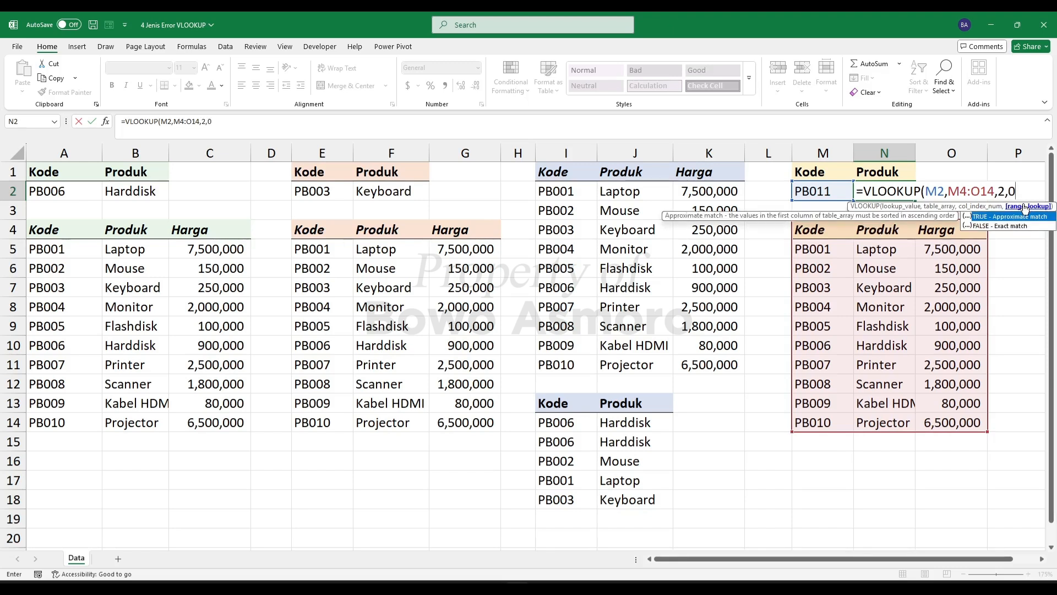
type(")")
key("Return")
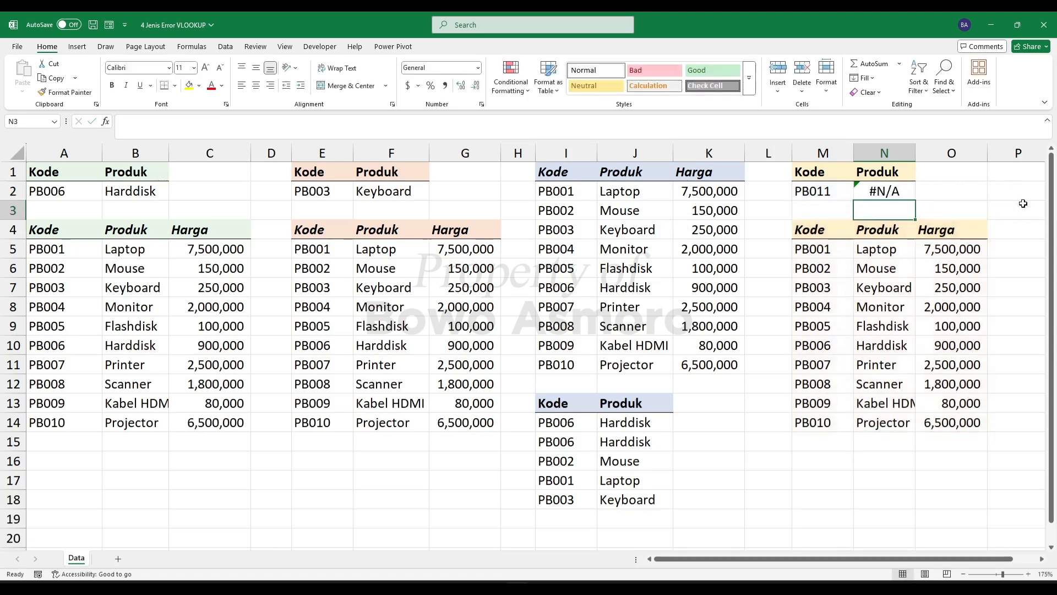
- Examine the VLOOKUP formula in N2 and check whether the code in M2 exists in the table ending at row 14
left_click(898, 190)
double_click(900, 191)
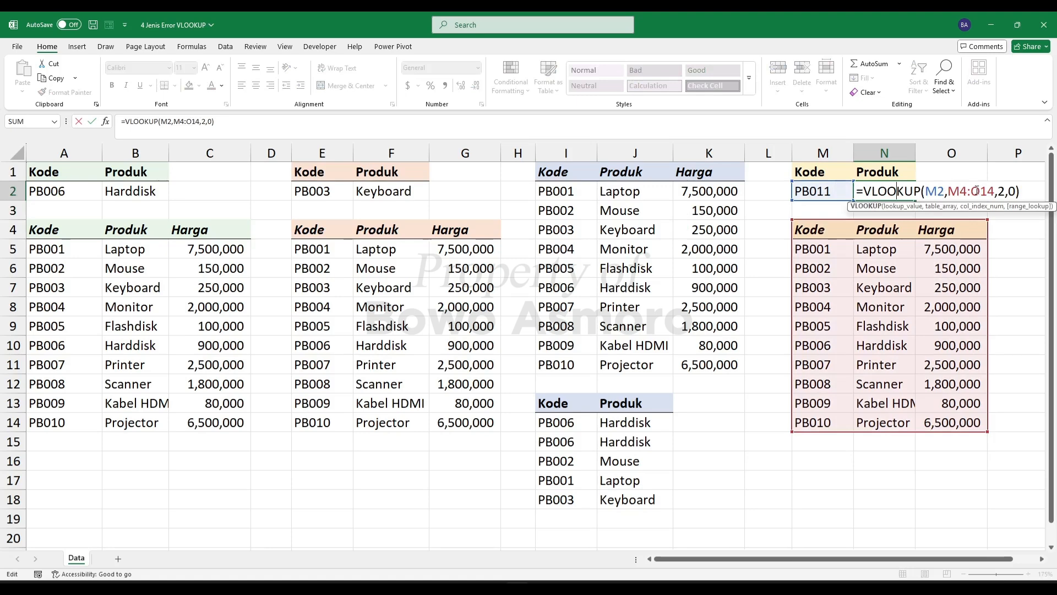
key("Return")
left_click(820, 192)
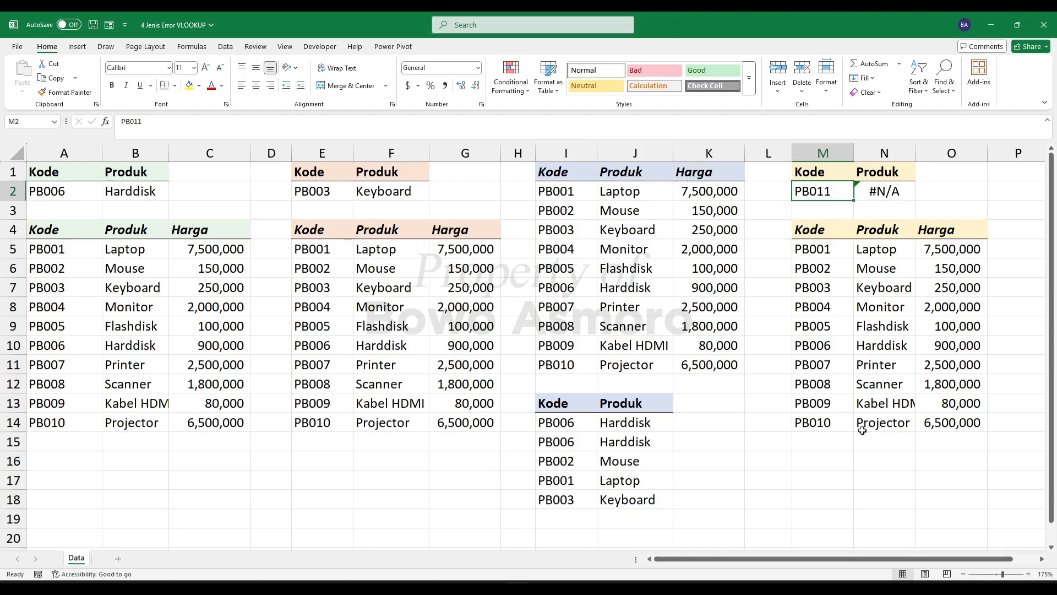
left_click(883, 190)
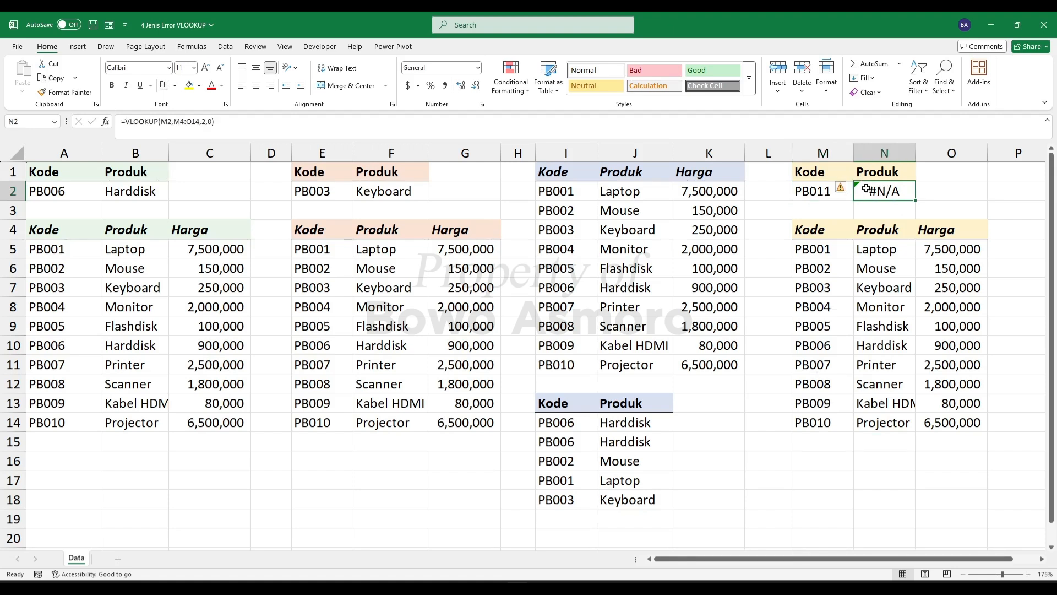
left_click(805, 193)
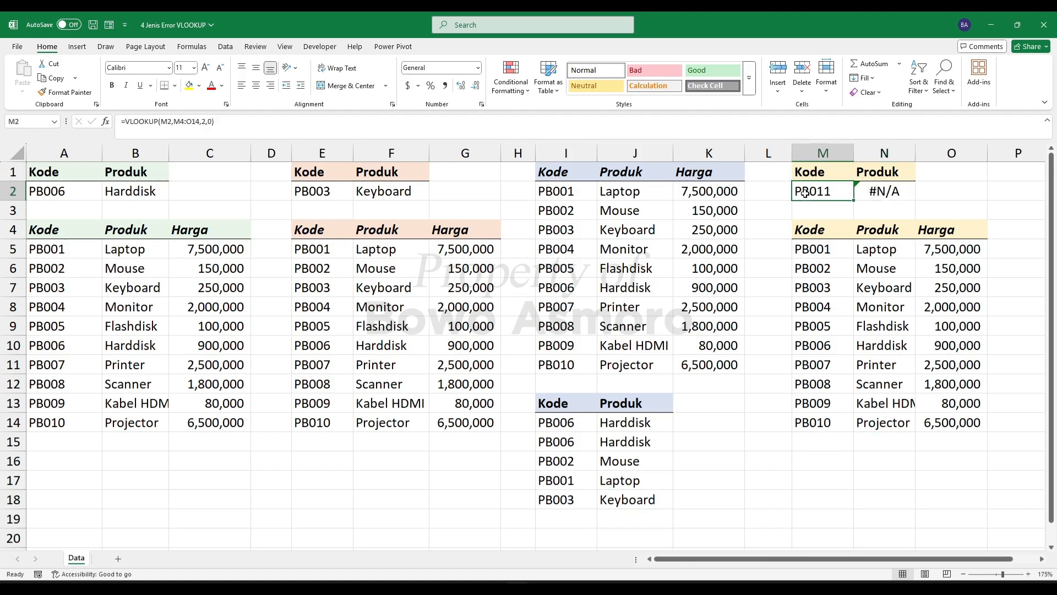
left_click(811, 444)
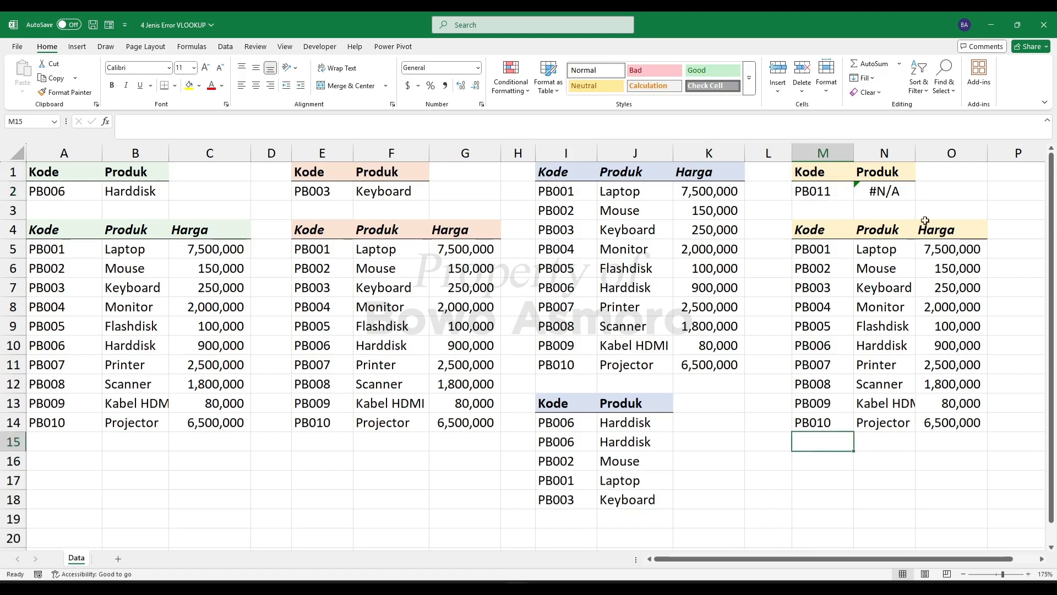
left_click(898, 191)
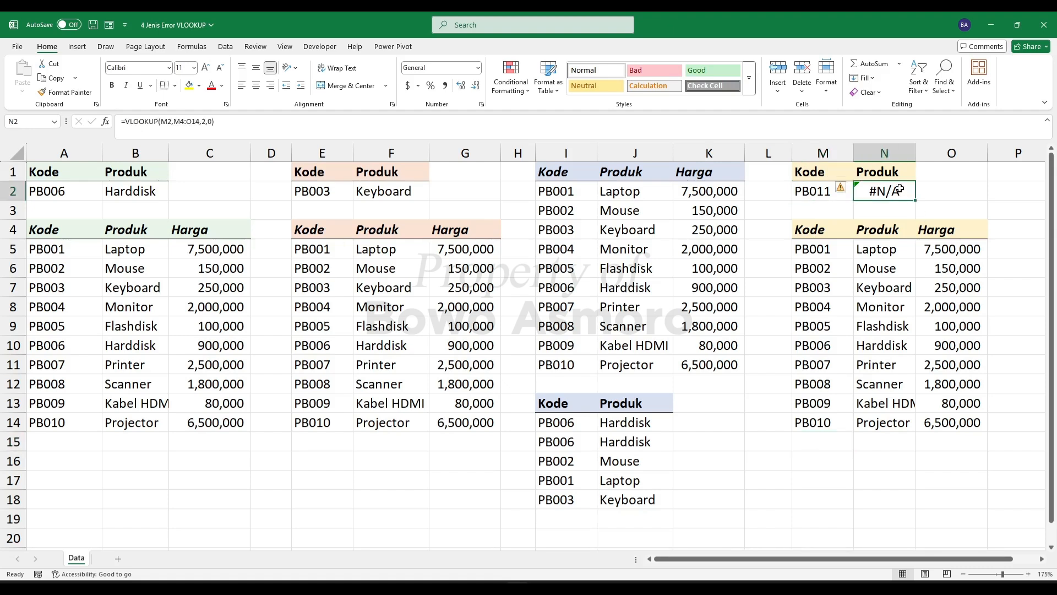
left_click(815, 443)
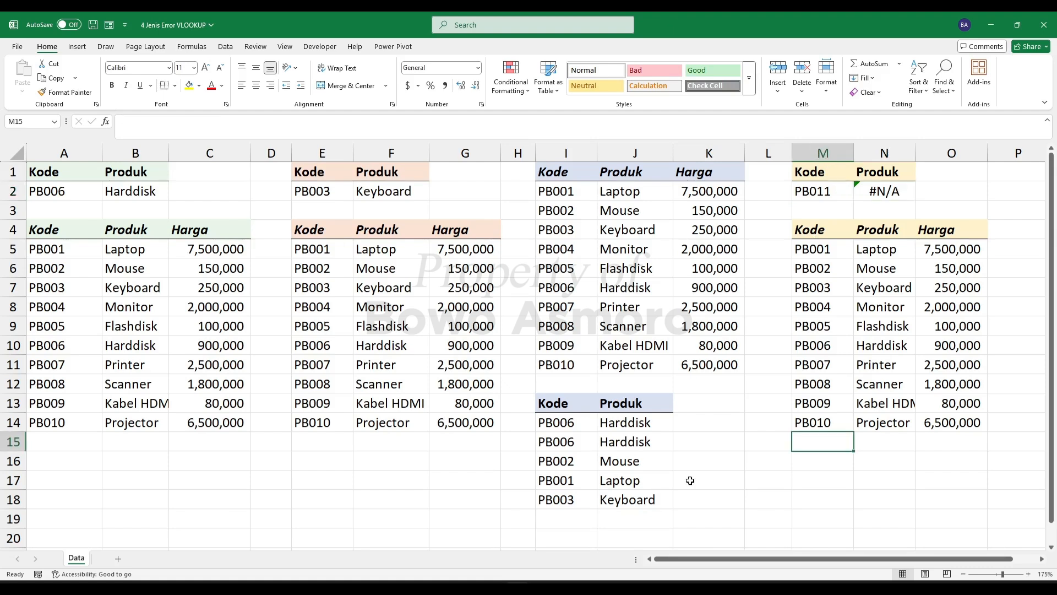